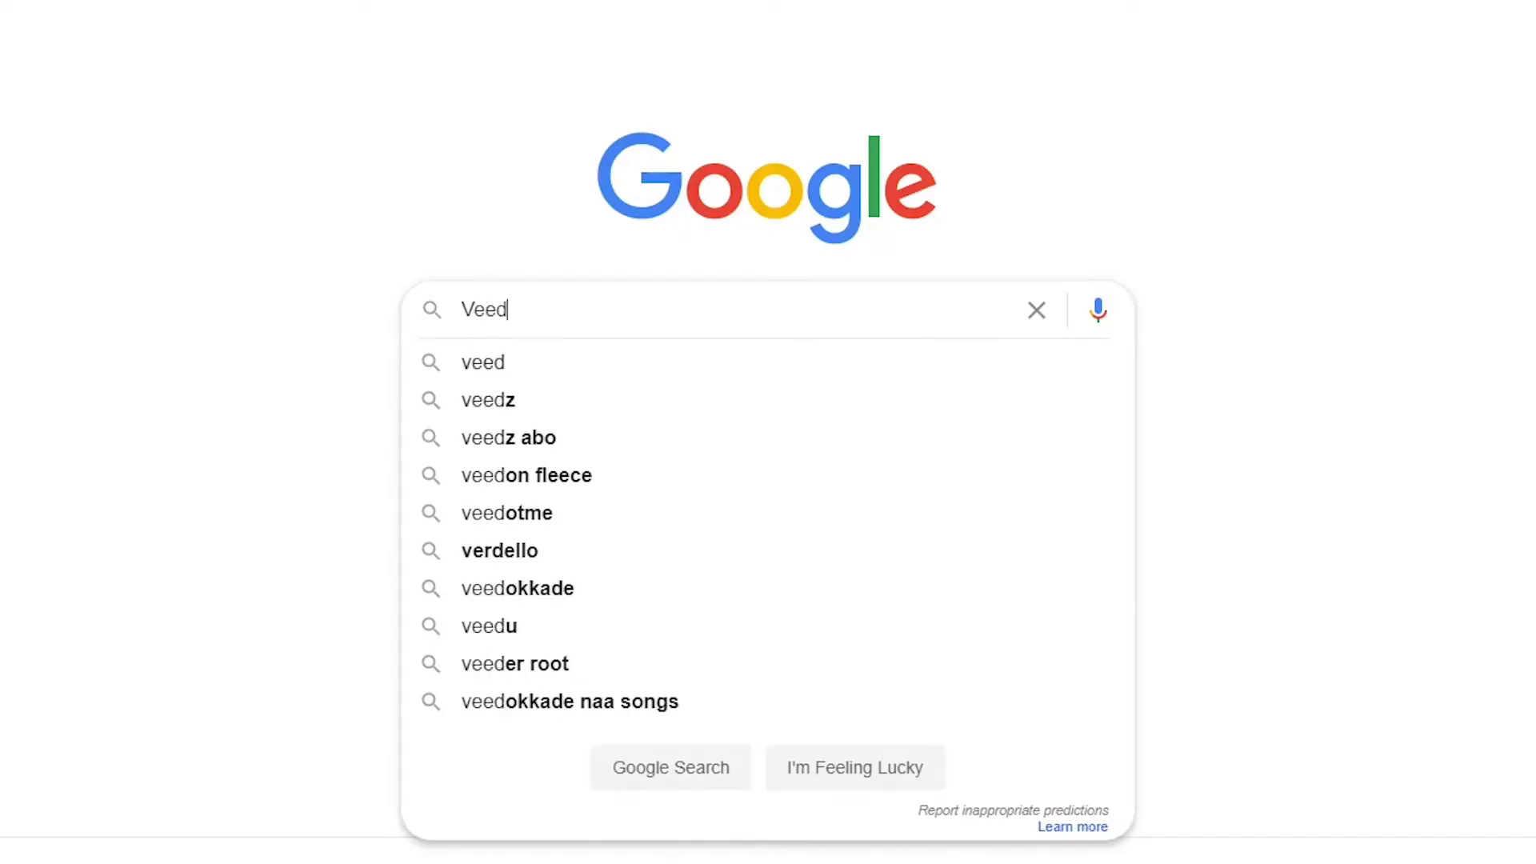
Step: Search Google for Veed and start a new blank VEED project
key("Return")
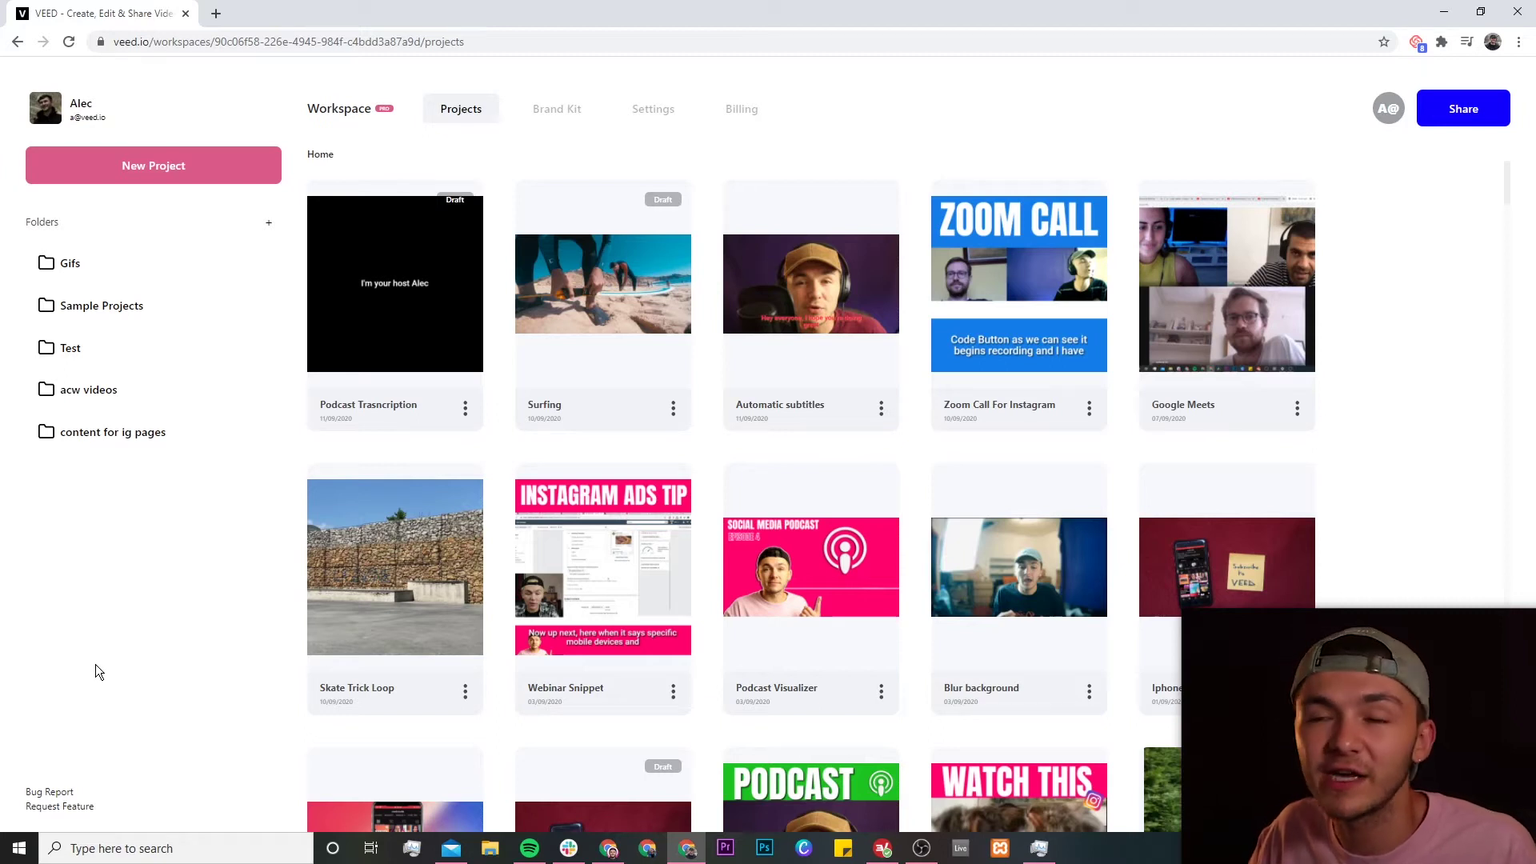
left_click(157, 176)
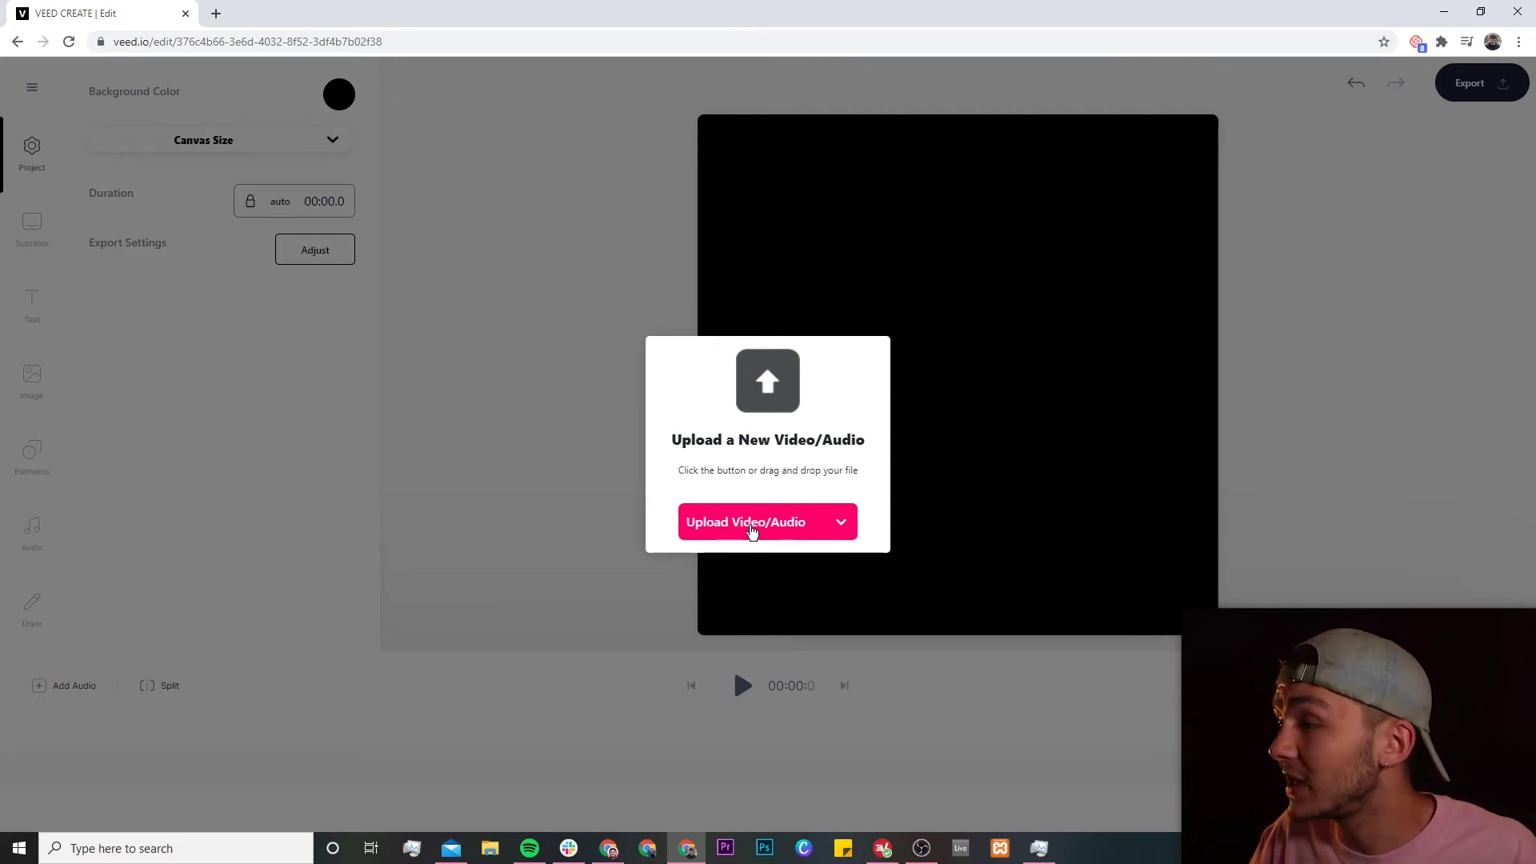
Step: Upload Podcast Audio.mp3 from the computer into the new project
left_click(752, 530)
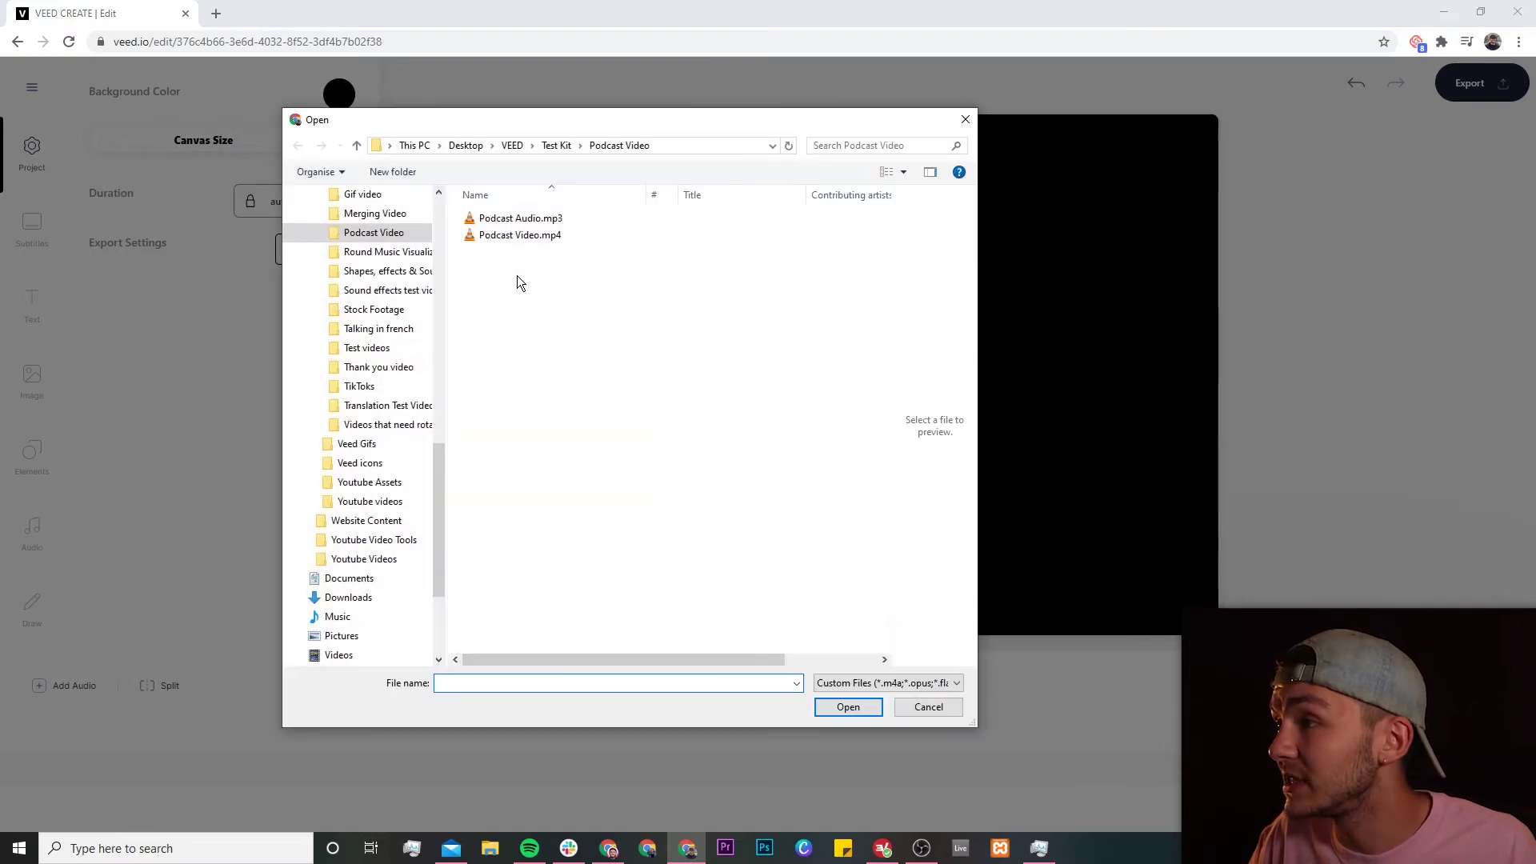
left_click(516, 218)
left_click(559, 234)
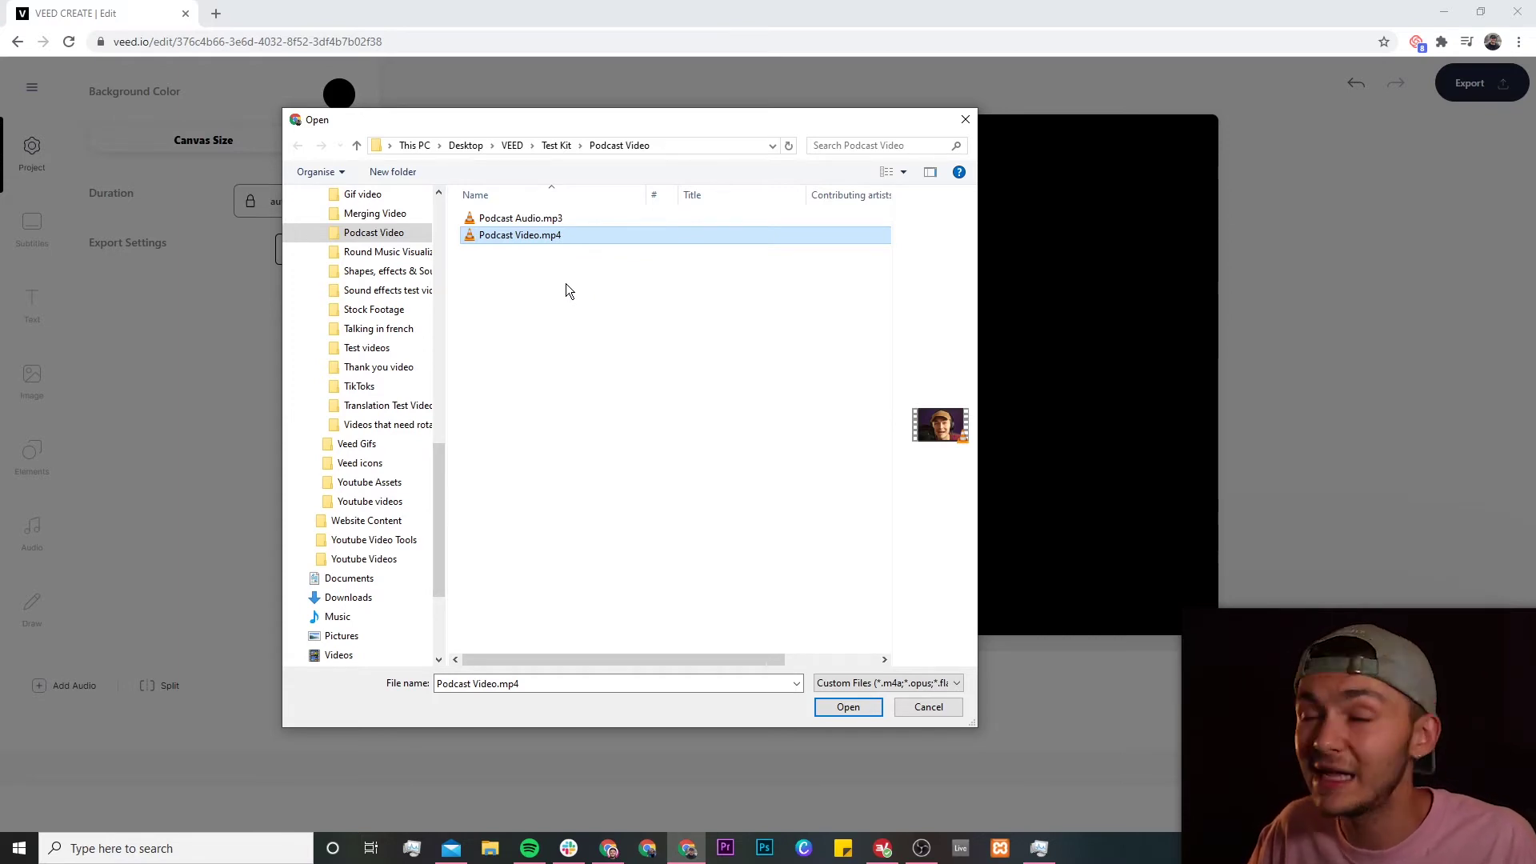
left_click(560, 280)
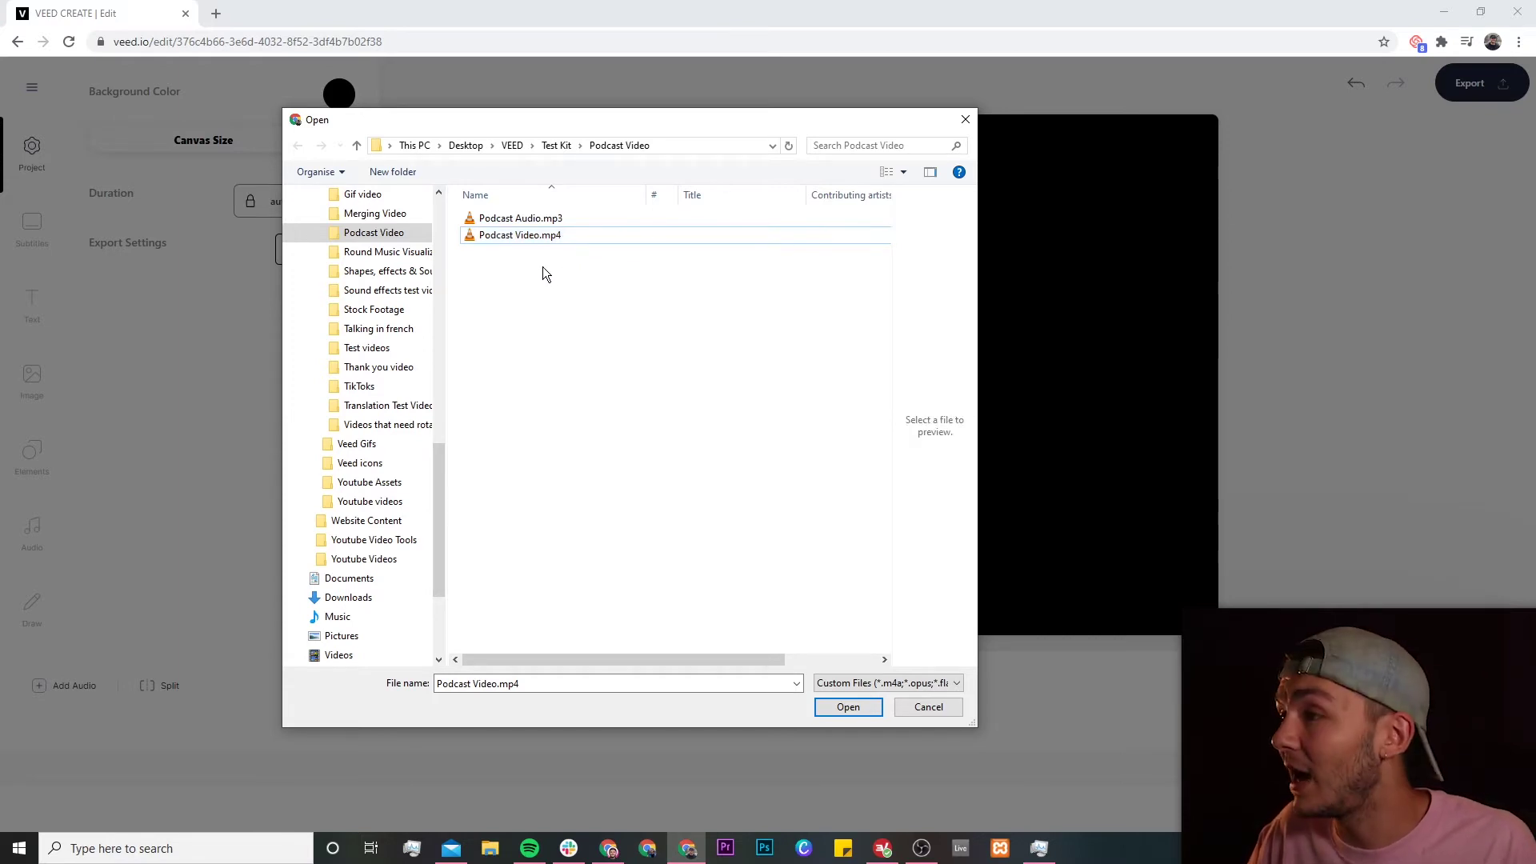
left_click(534, 225)
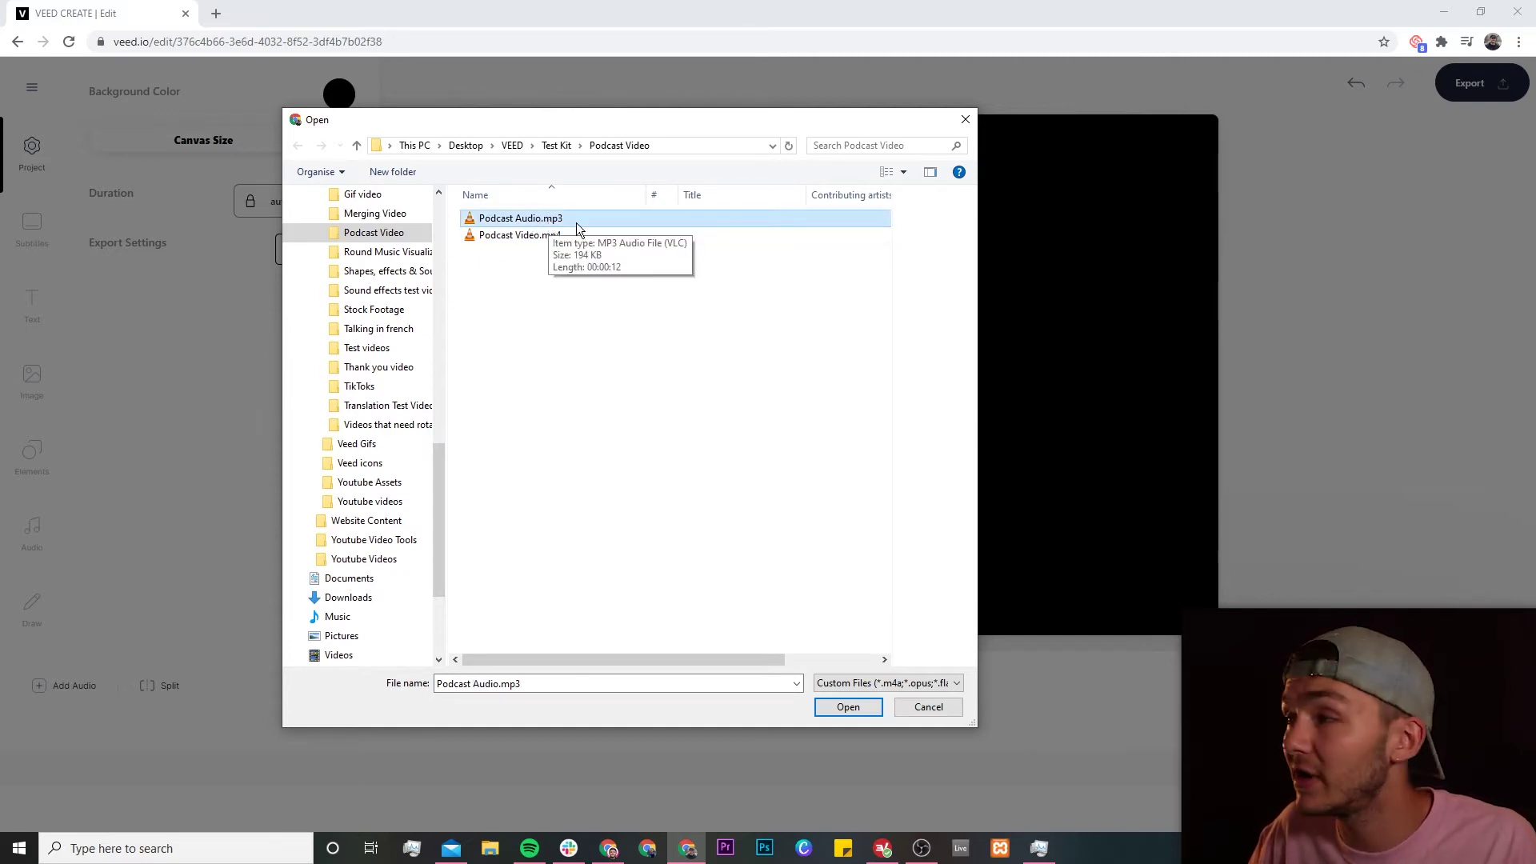
left_click(848, 707)
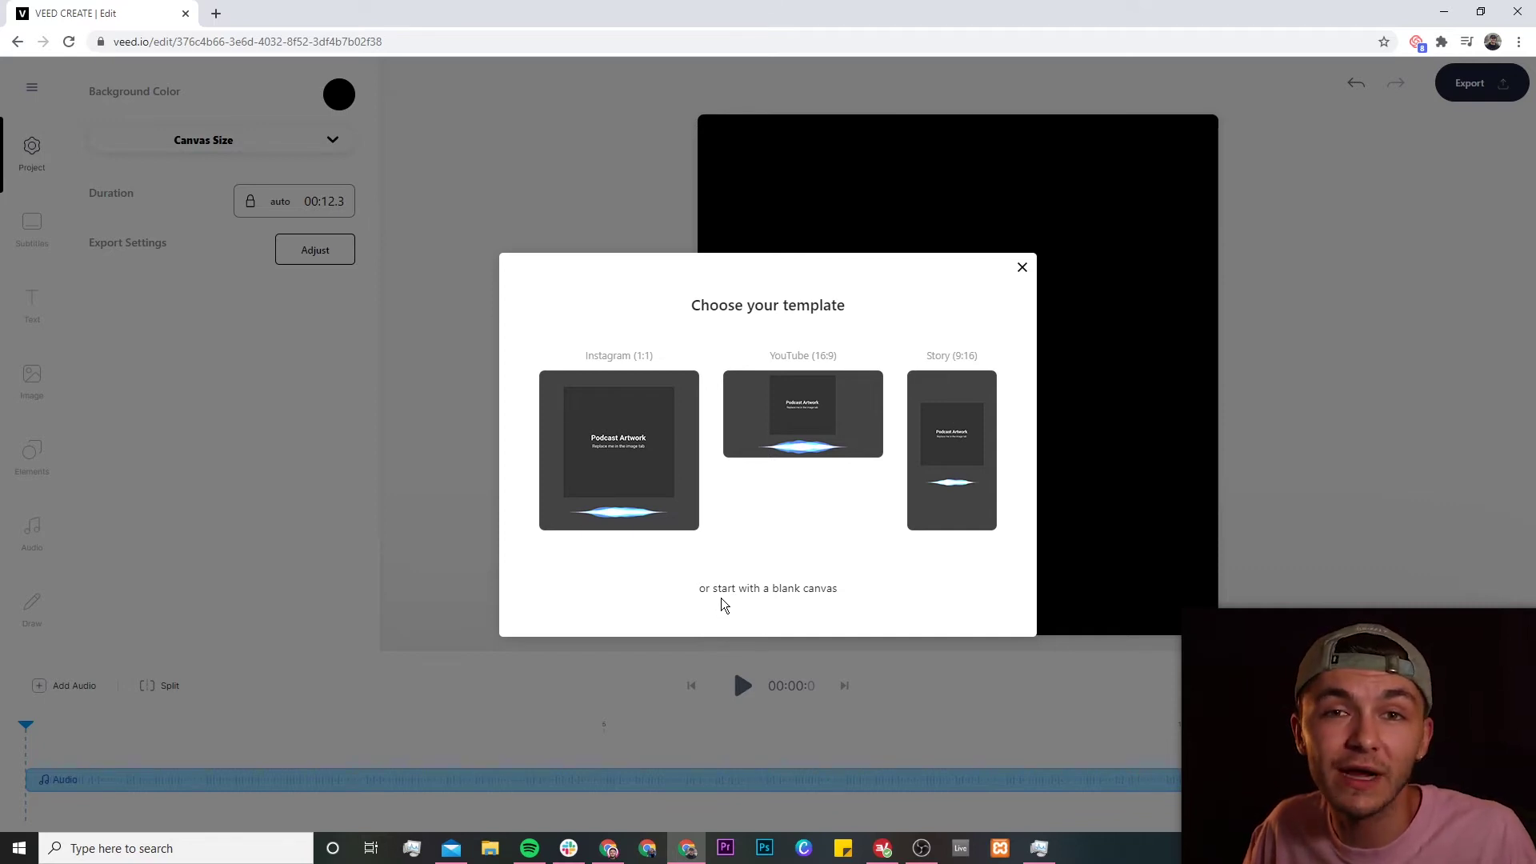
Step: Keep a blank canvas and preview the first three seconds of the podcast audio
left_click(780, 590)
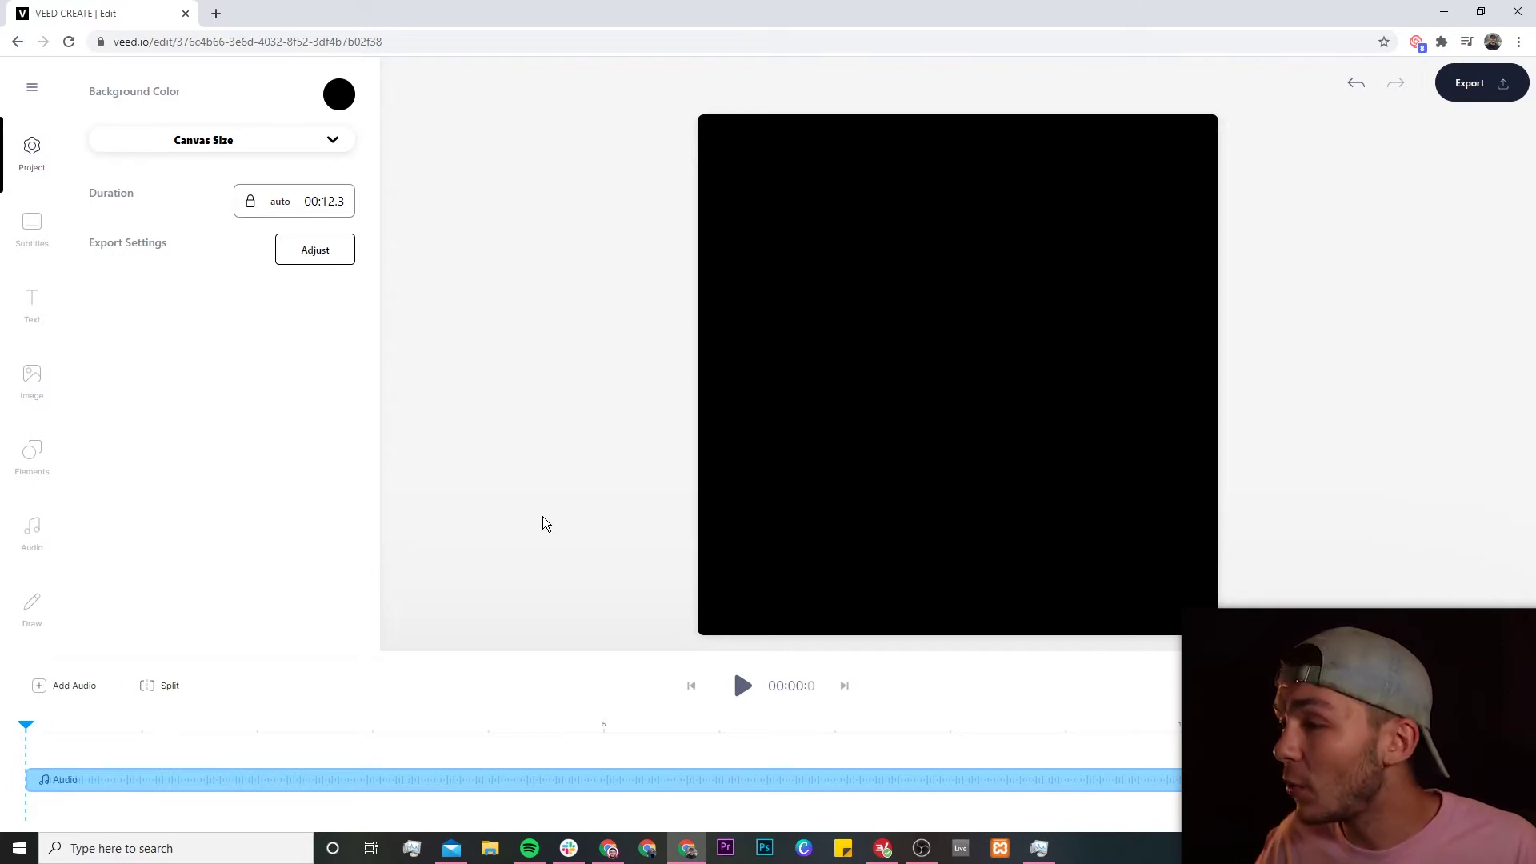
left_click(742, 686)
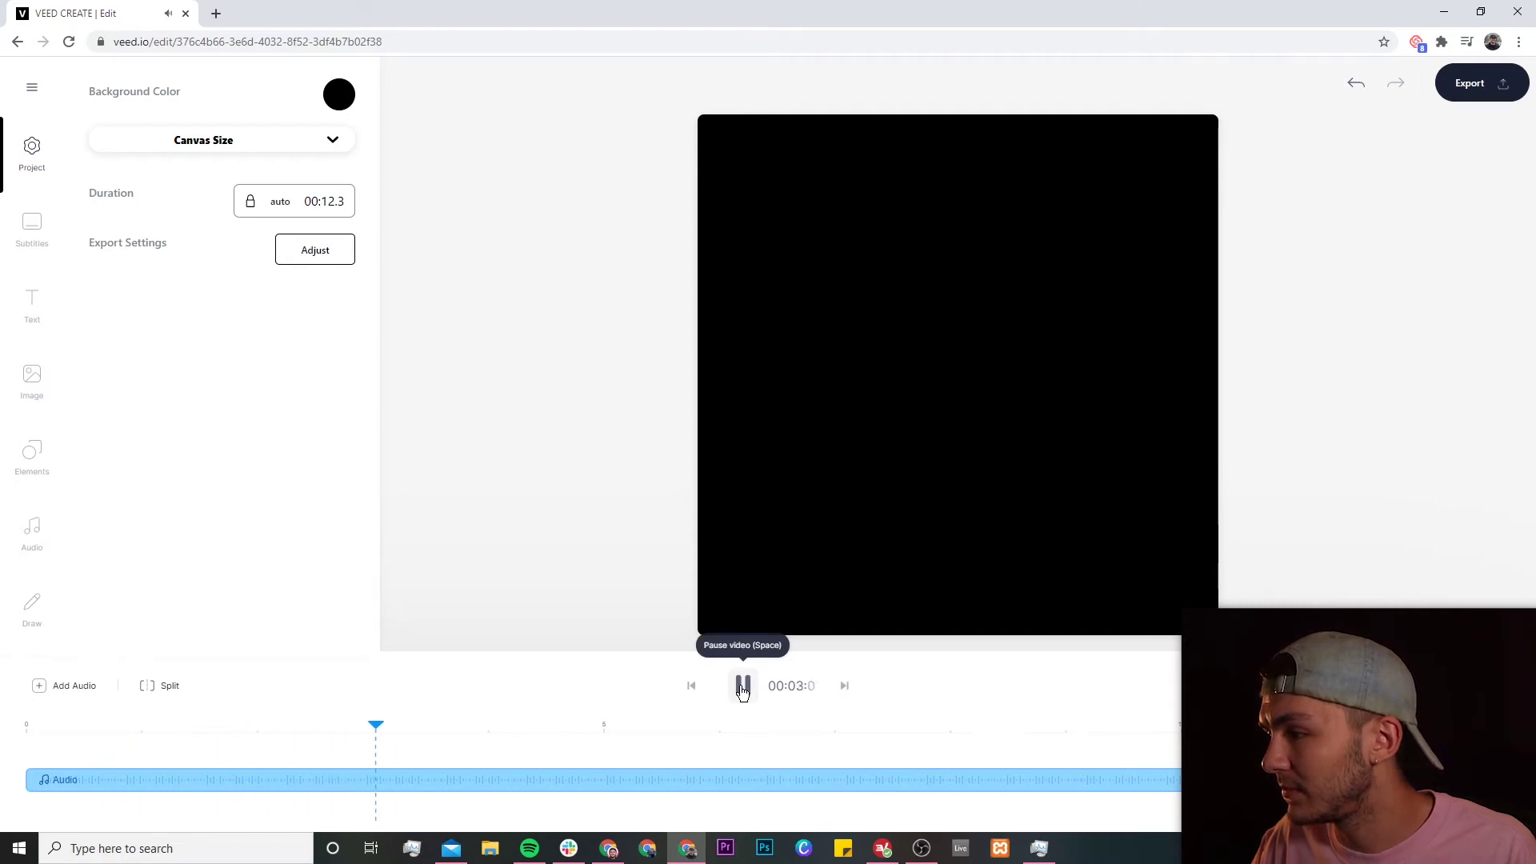
left_click(742, 686)
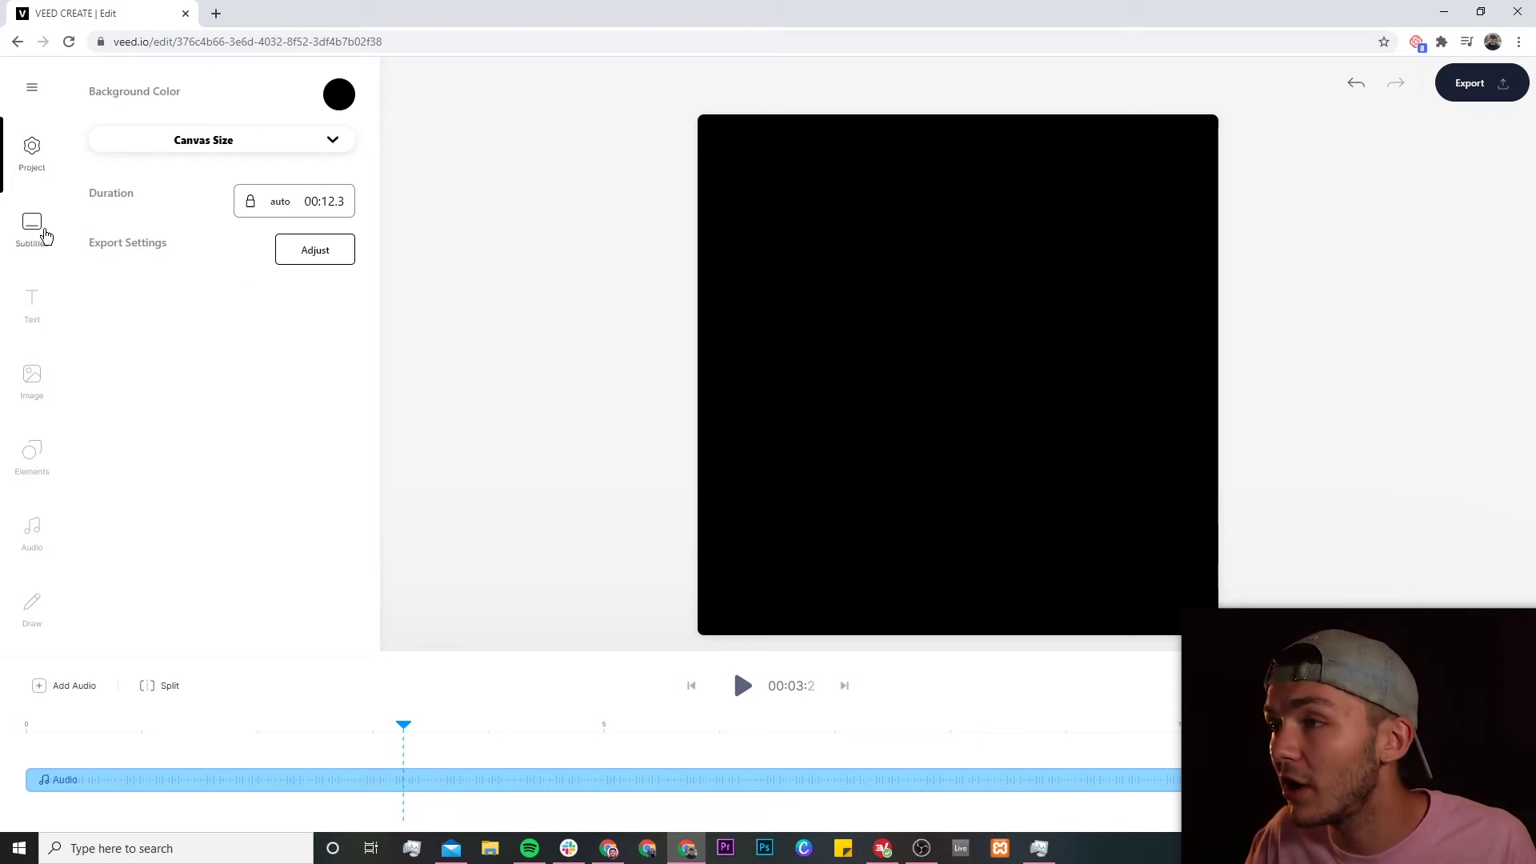
Step: Generate Auto Subtitles from the podcast audio in English (United States)
left_click(34, 230)
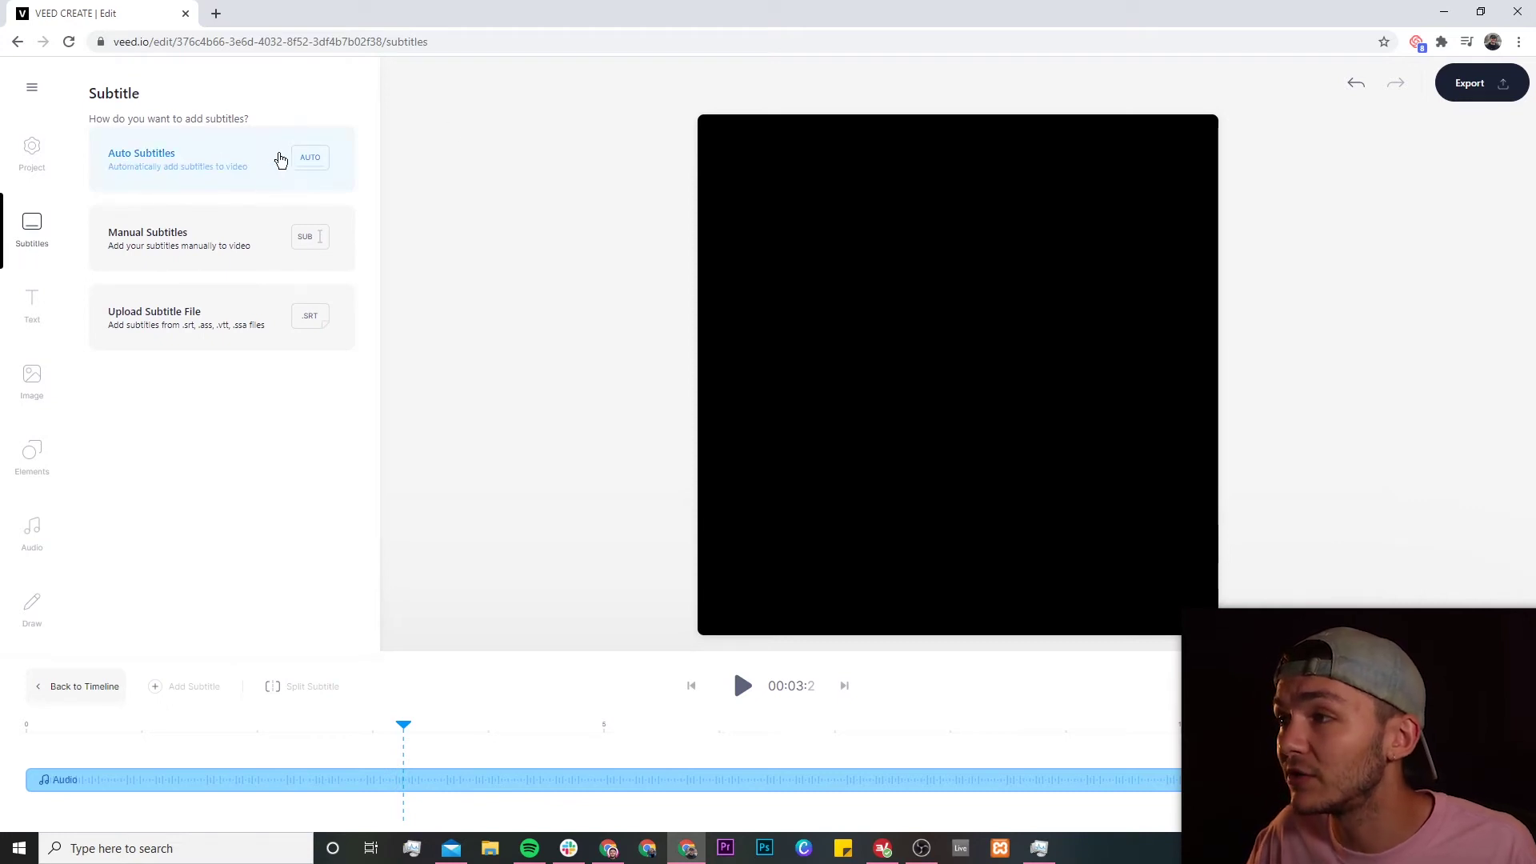
left_click(280, 158)
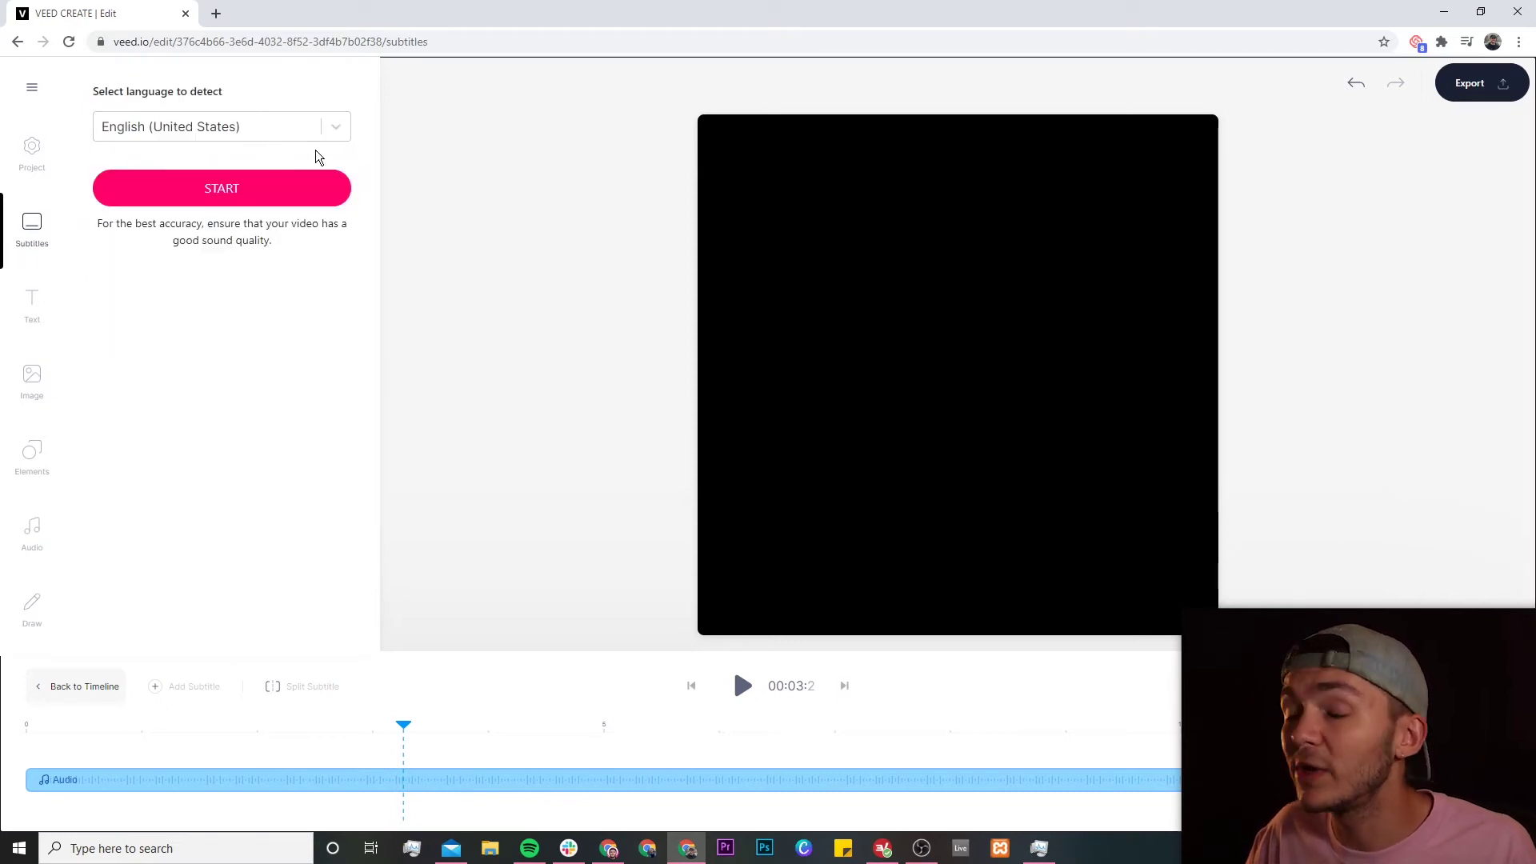
left_click(336, 127)
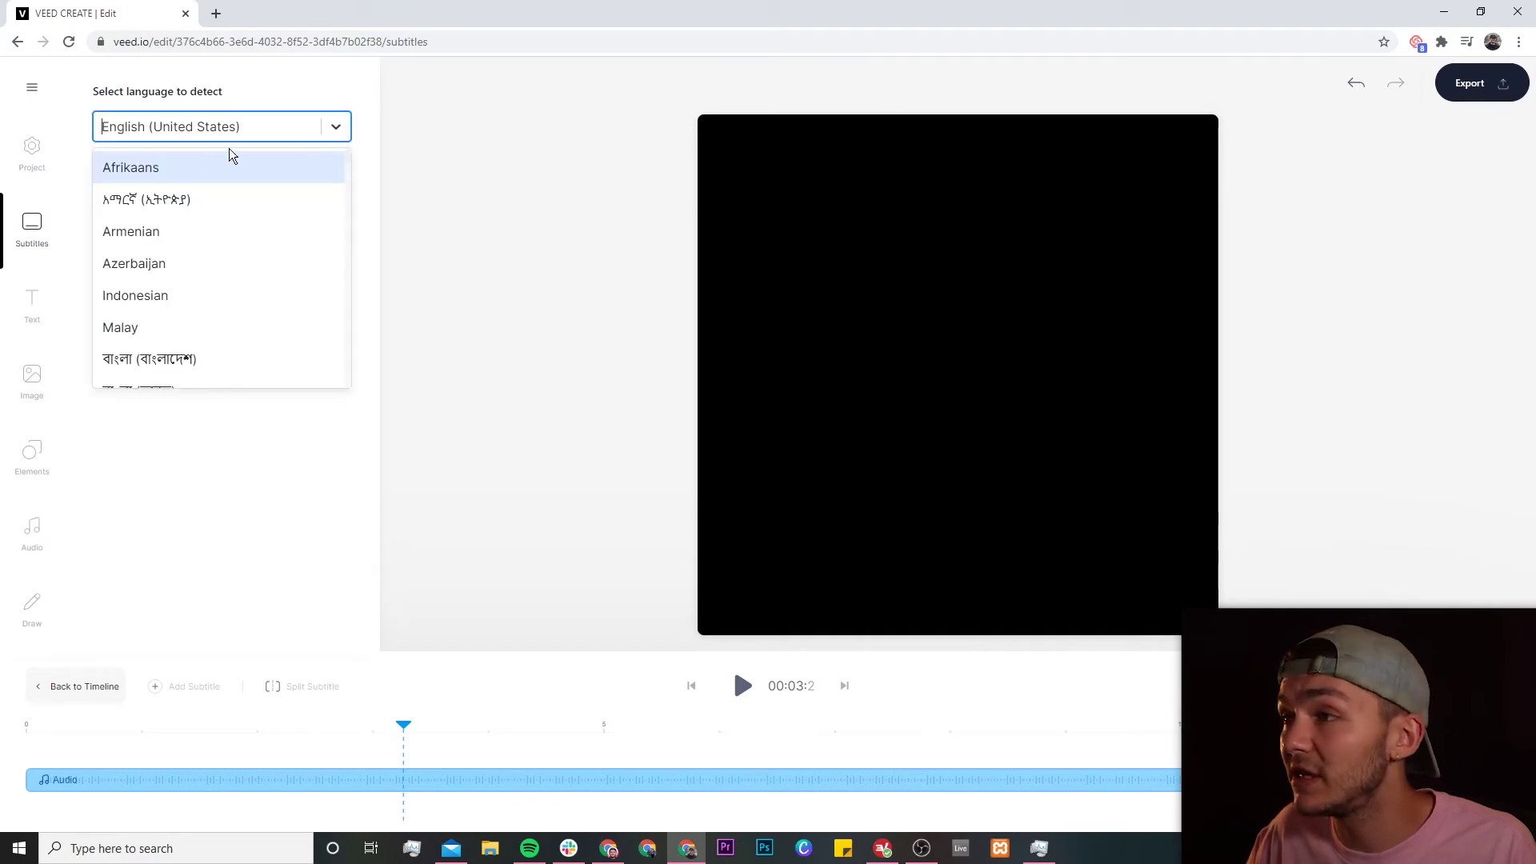
scroll(184, 268, "down", 5)
scroll(179, 298, "up", 5)
left_click(194, 496)
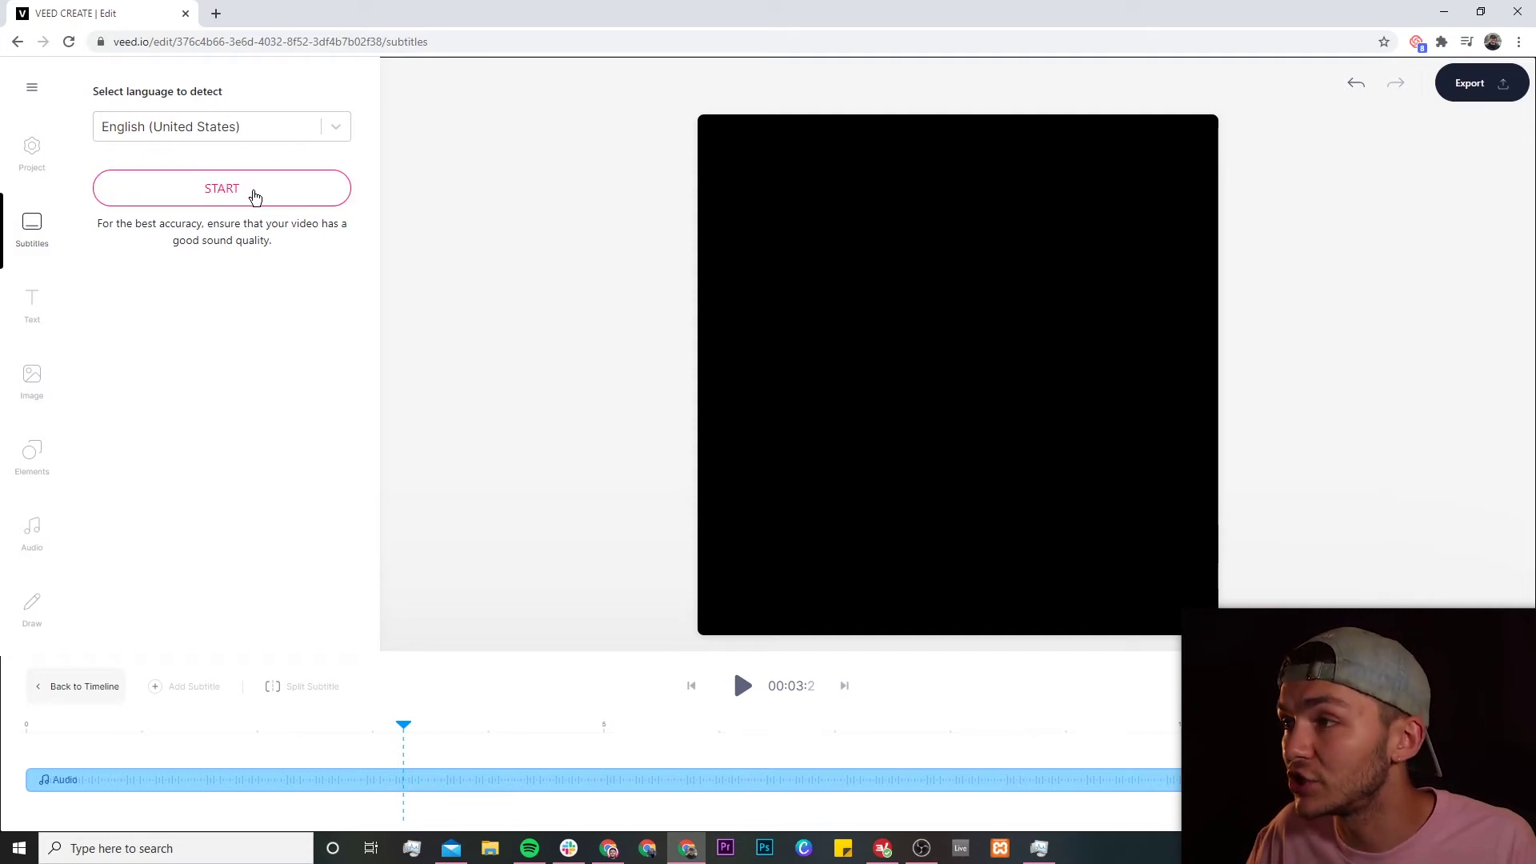
left_click(254, 197)
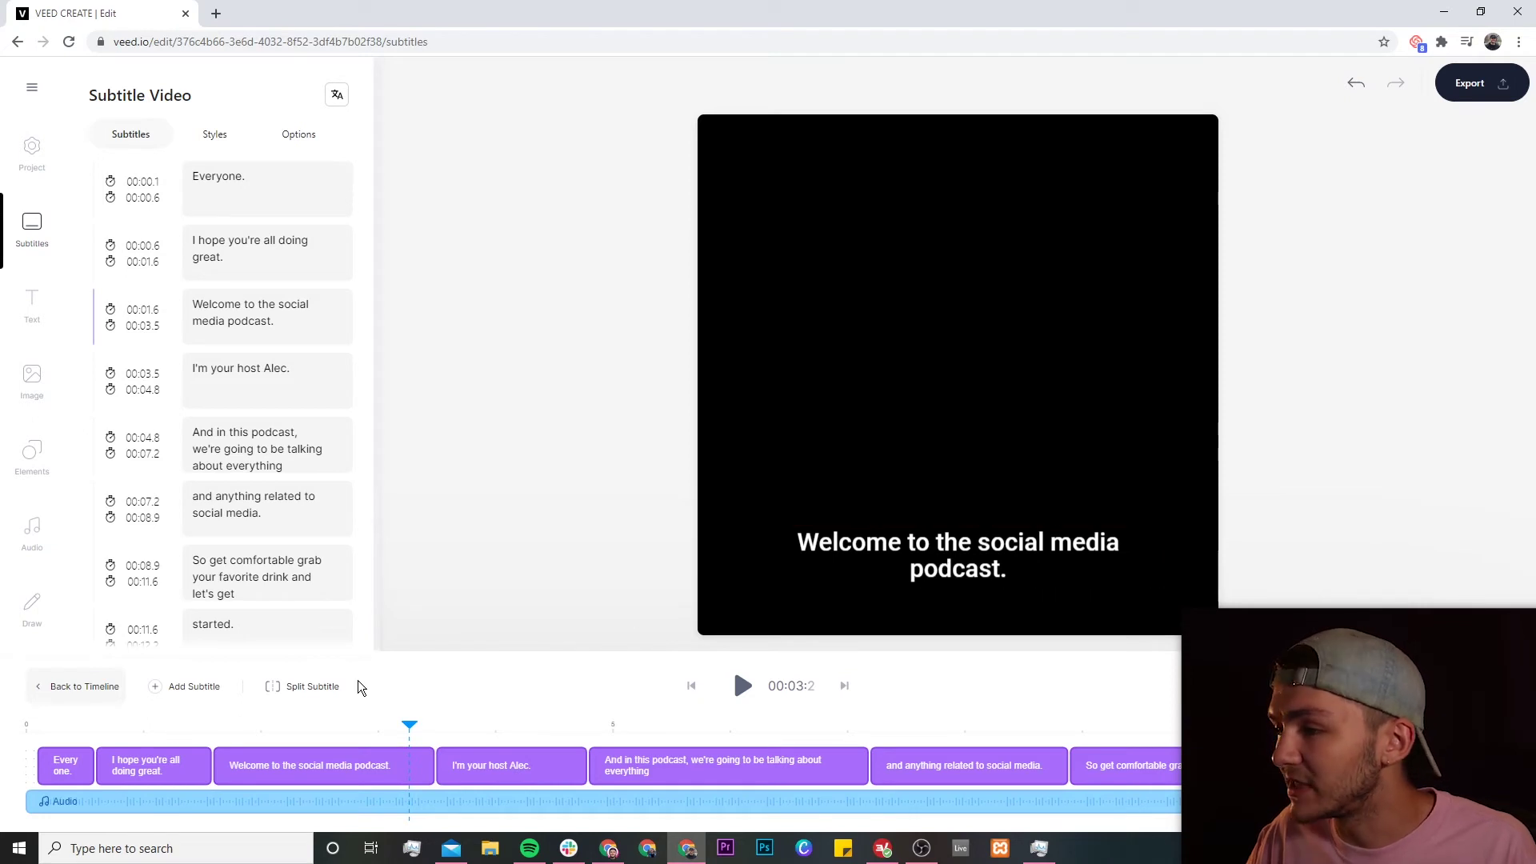
Step: Replay the subtitled podcast from 00:00, pausing around eight seconds in
left_click(40, 725)
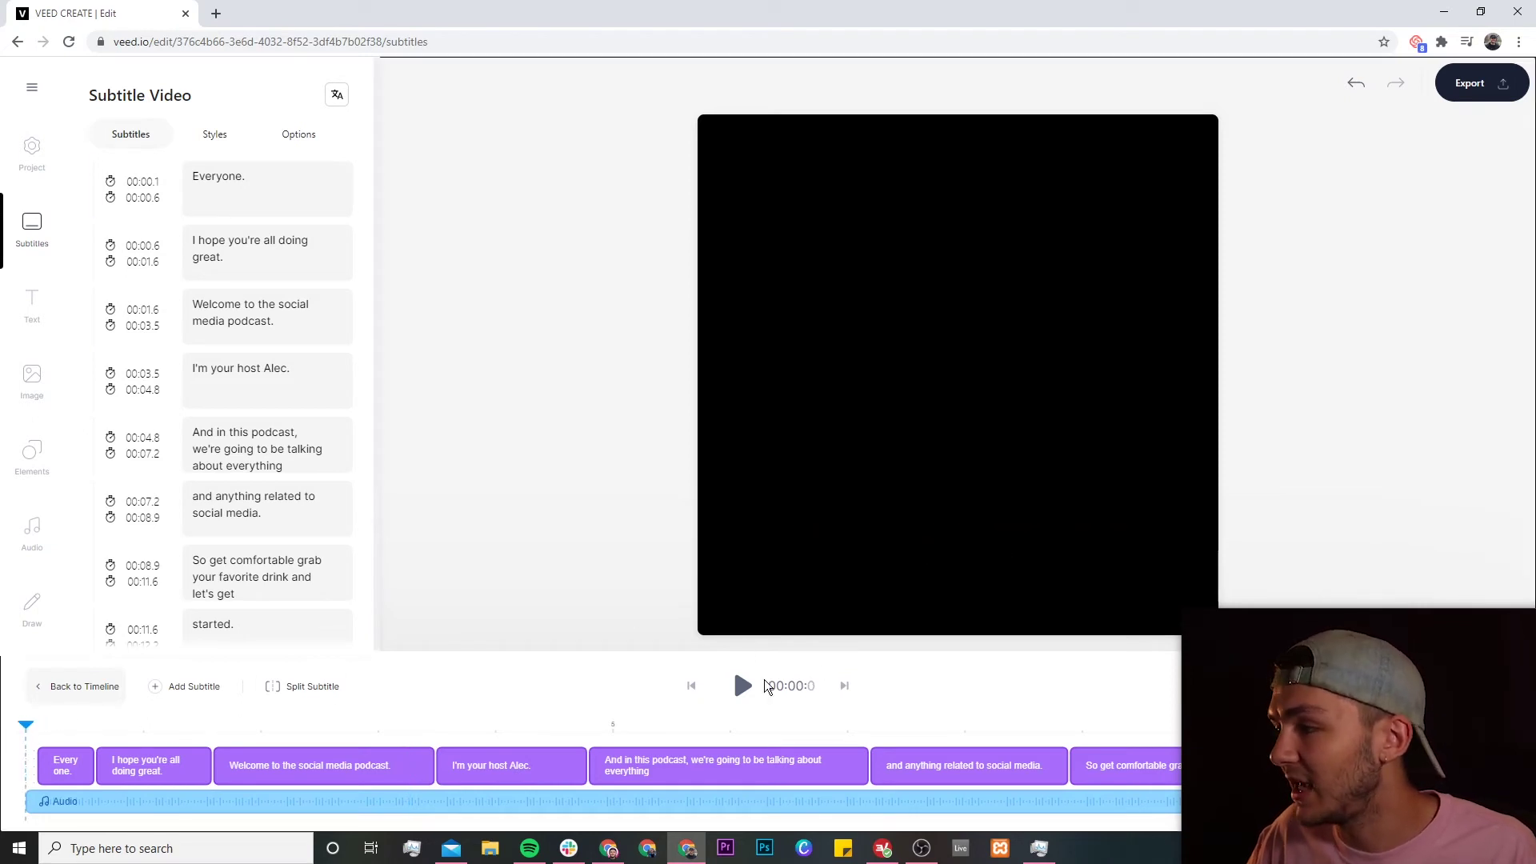
left_click(743, 687)
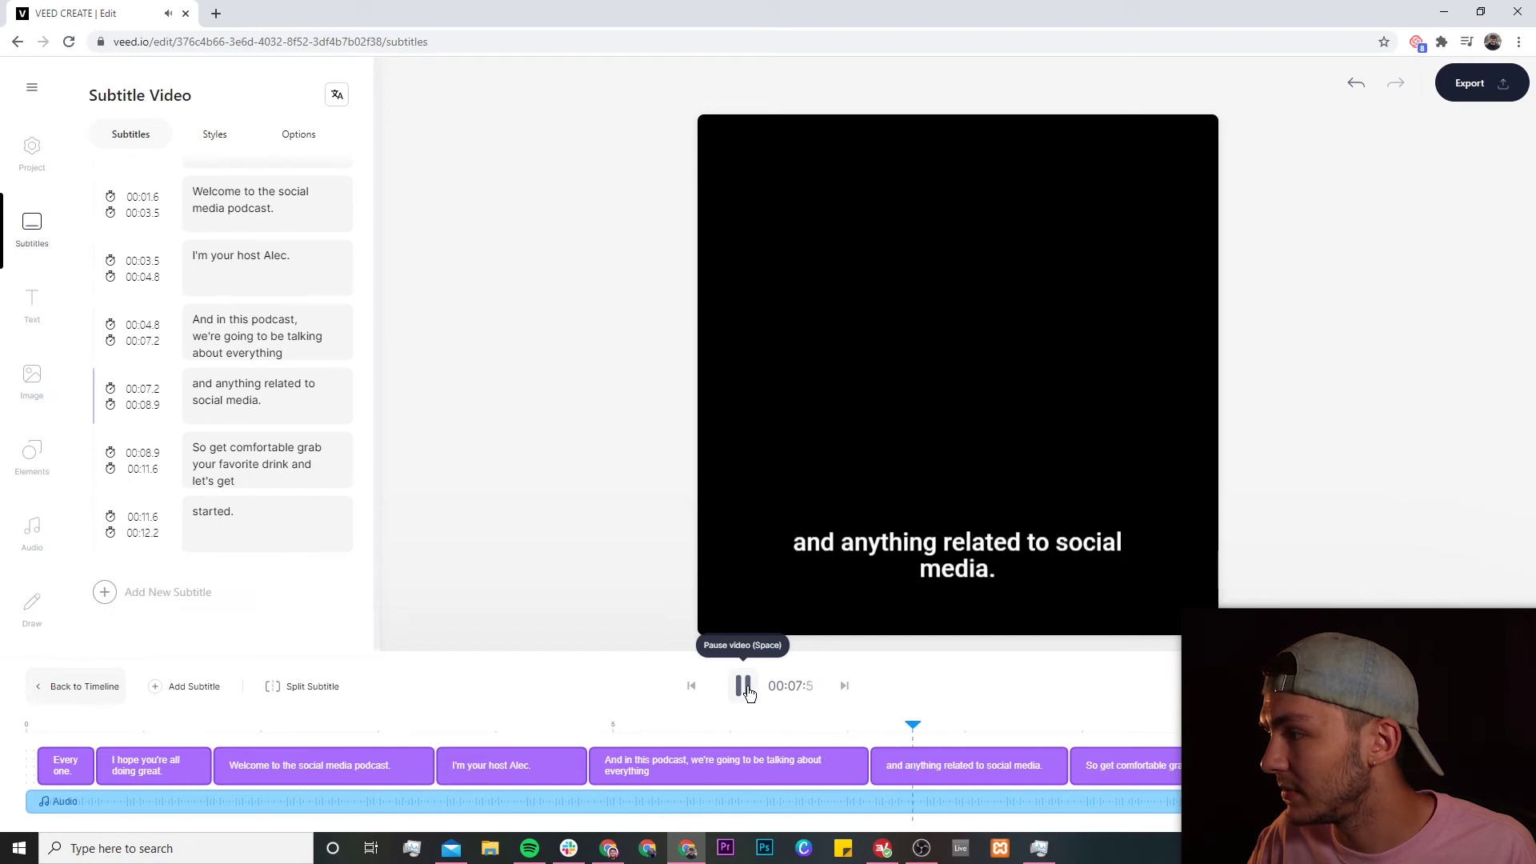
left_click(745, 687)
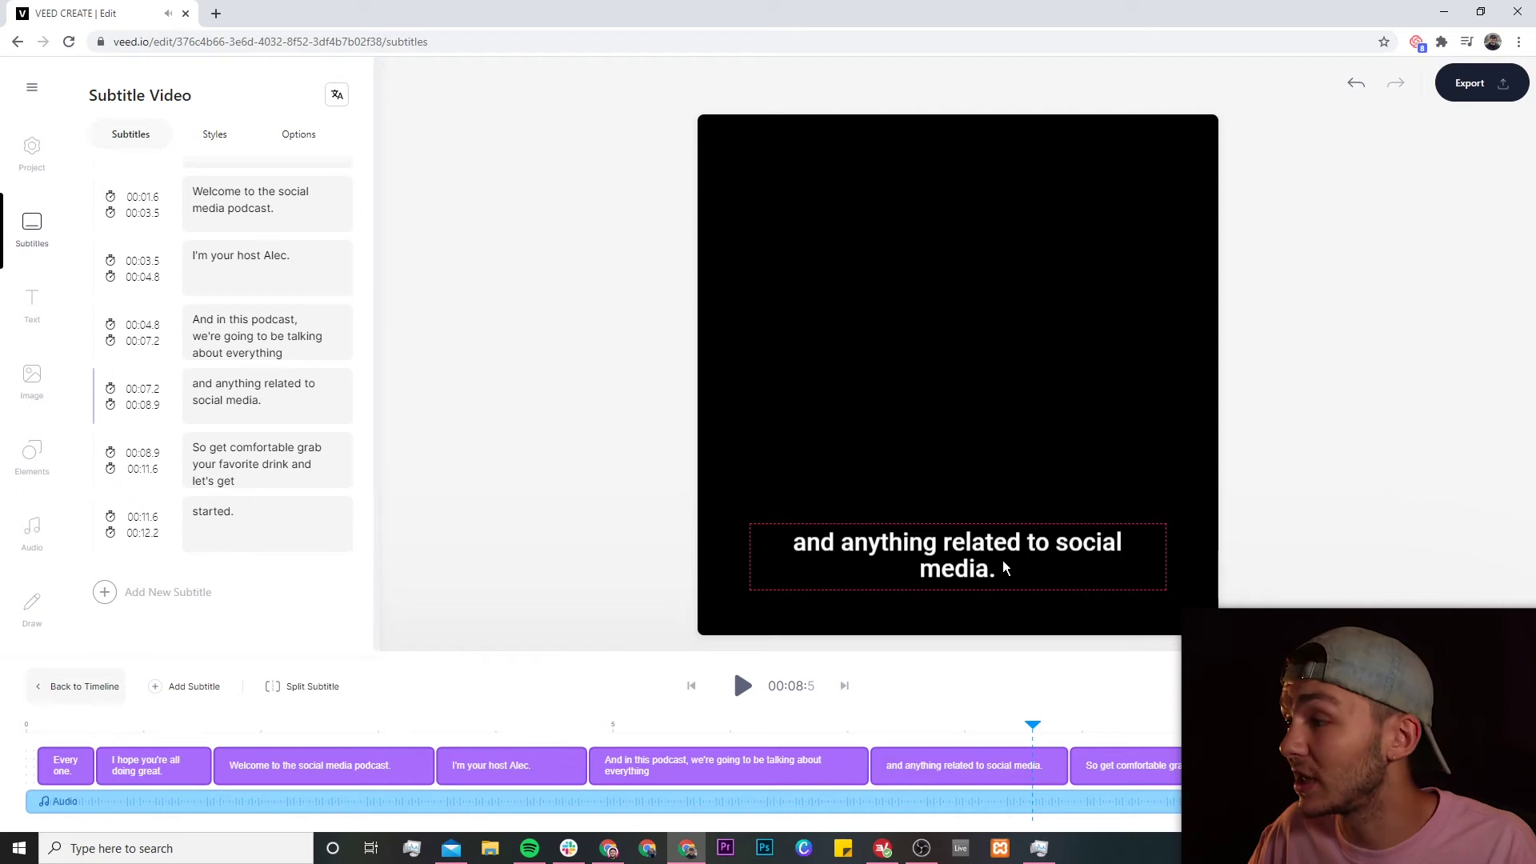
left_click(976, 560)
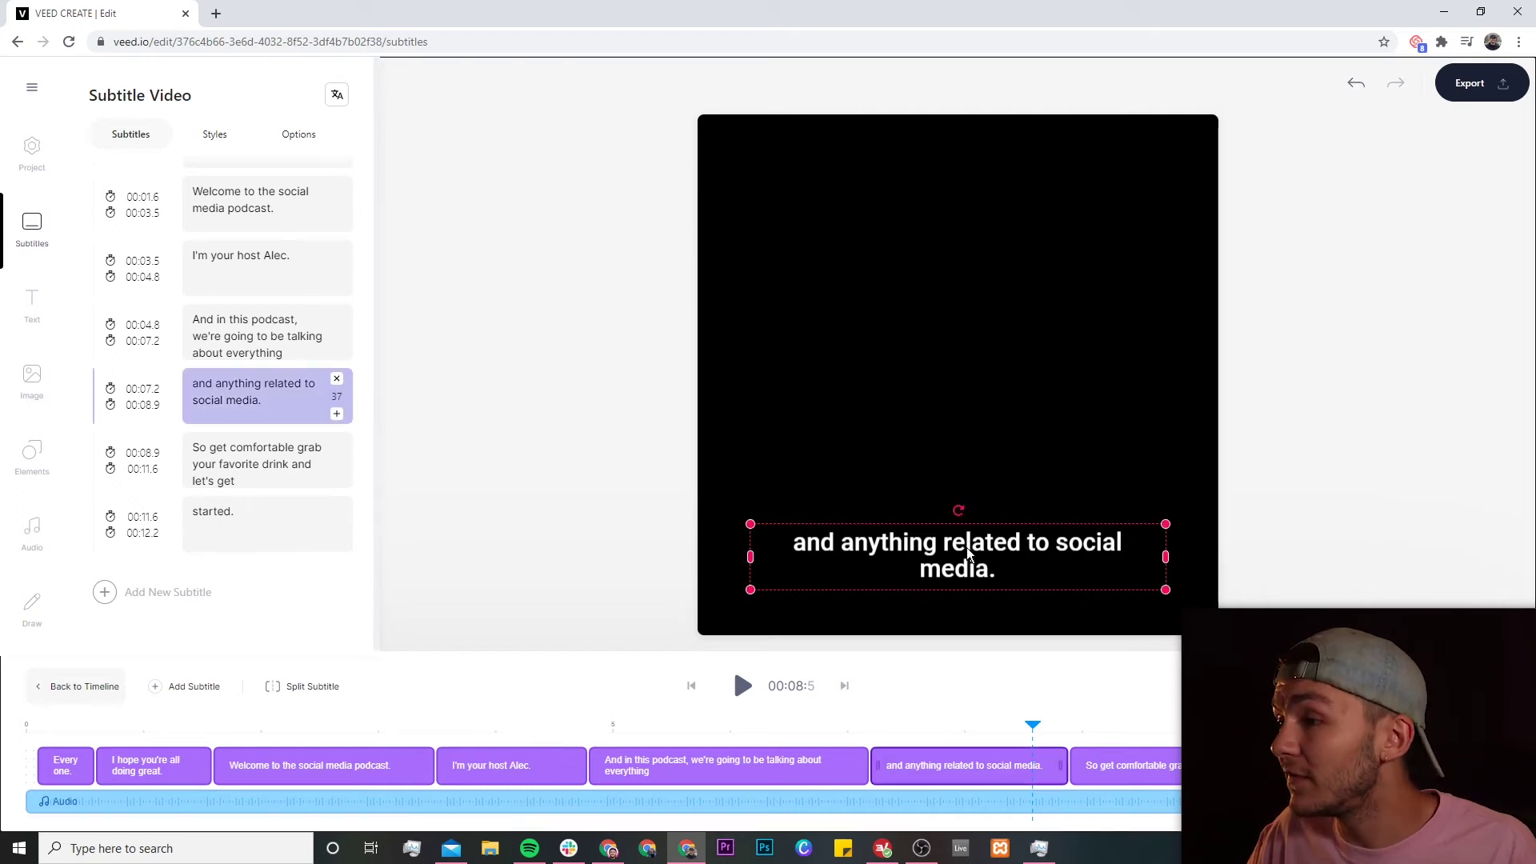
Step: Return to the start and select the opening 'Everyone.' subtitle clip on the timeline
left_click(4, 740)
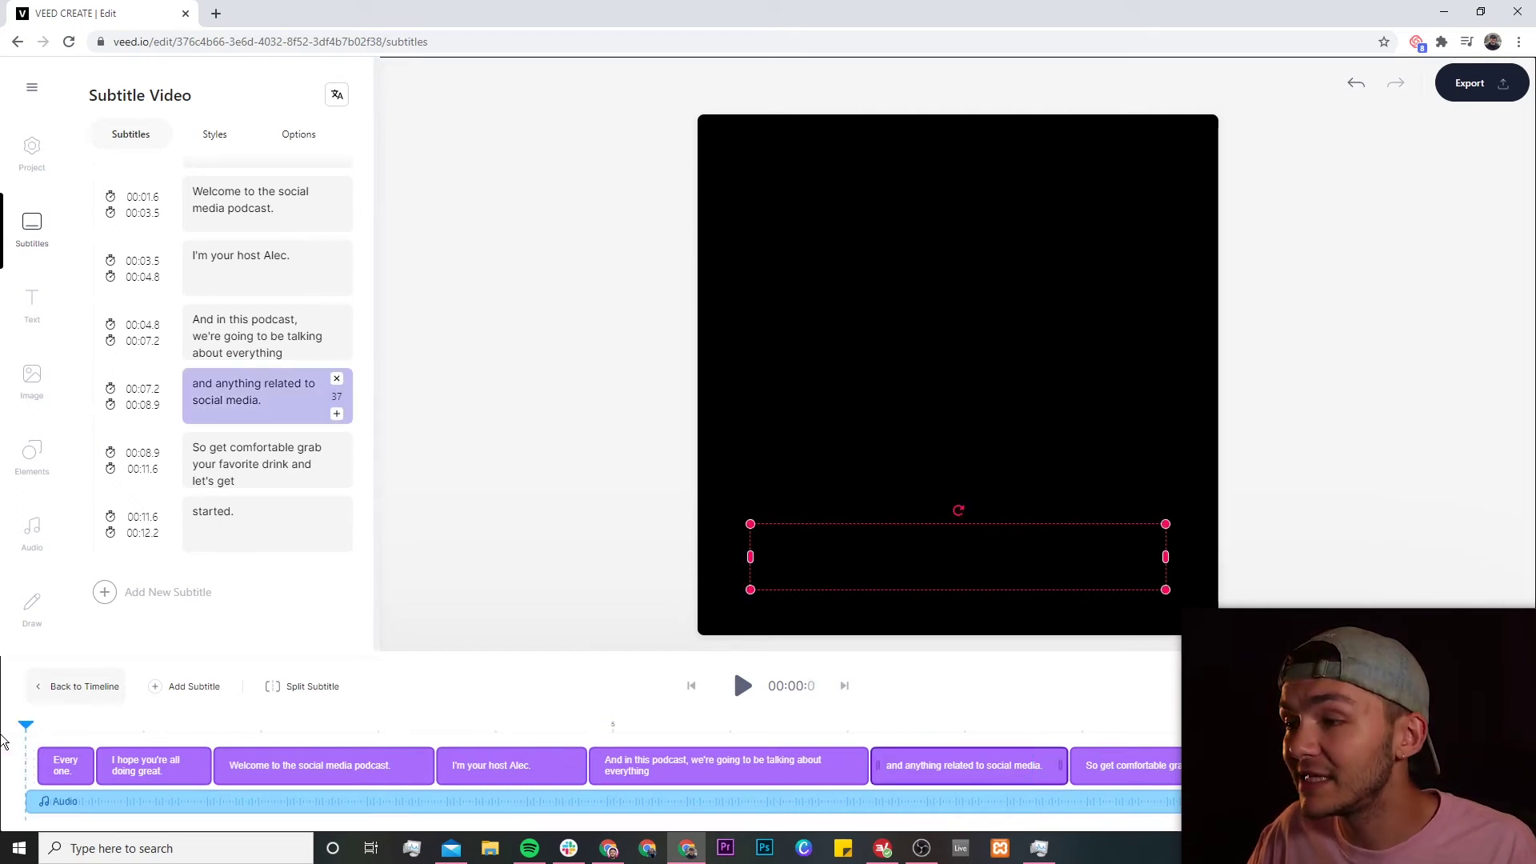
left_click(58, 728)
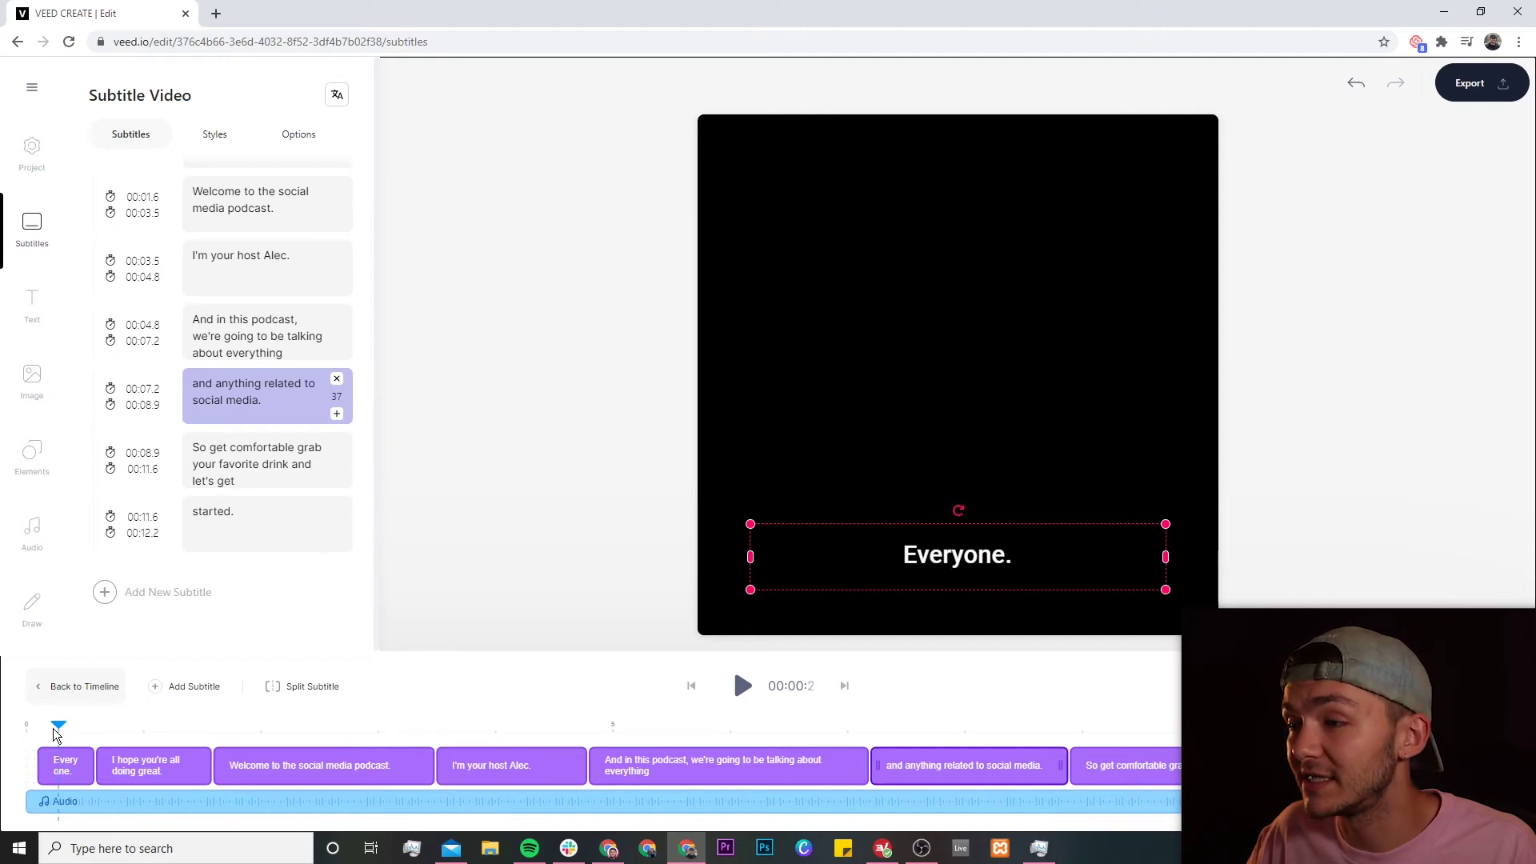
scroll(185, 354, "up", 2)
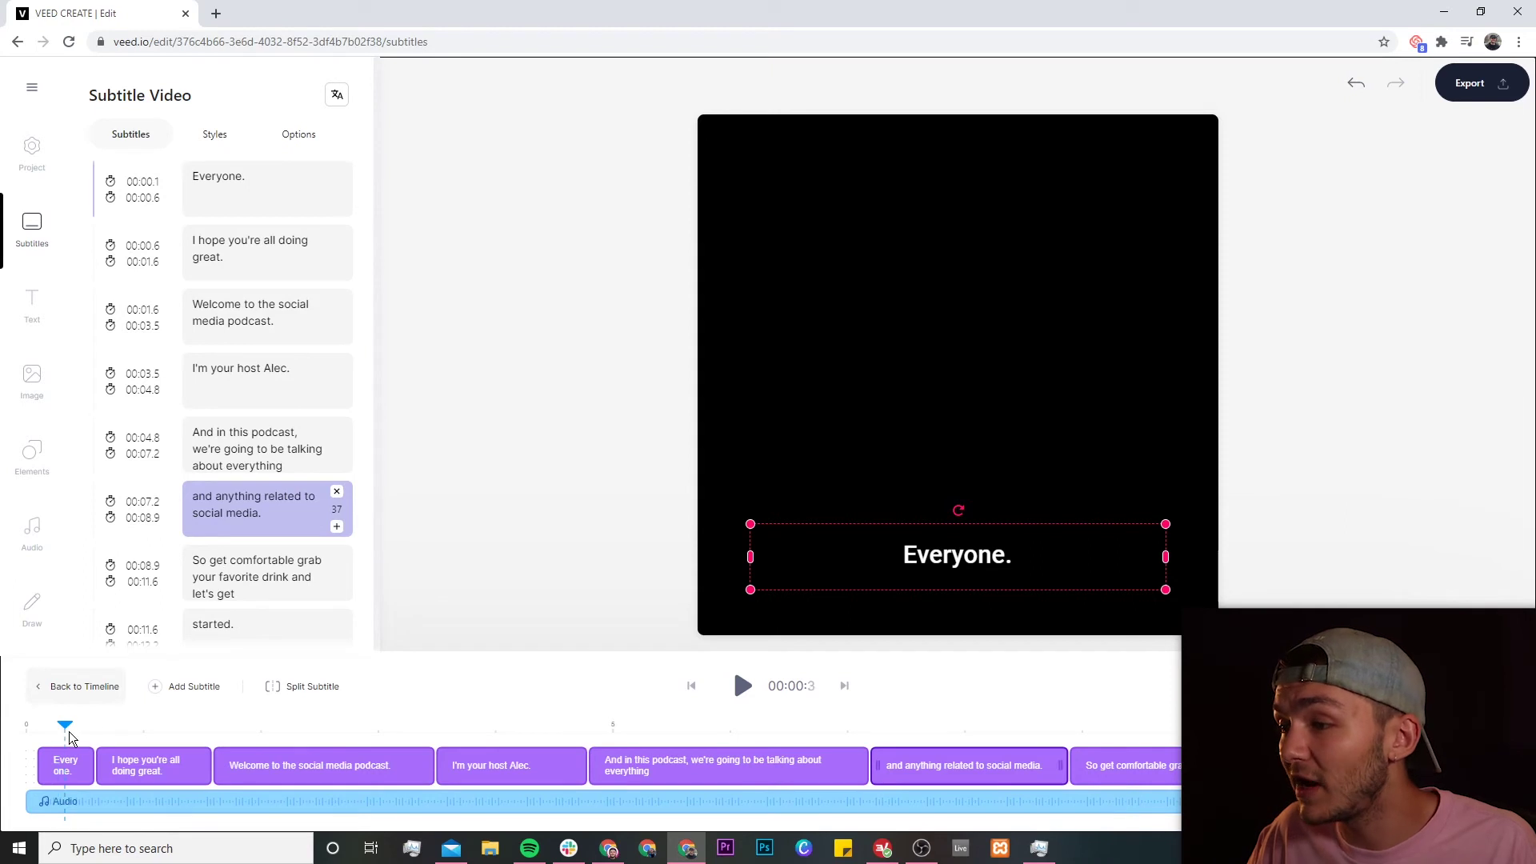
left_click(118, 729)
left_click(65, 729)
left_click(67, 773)
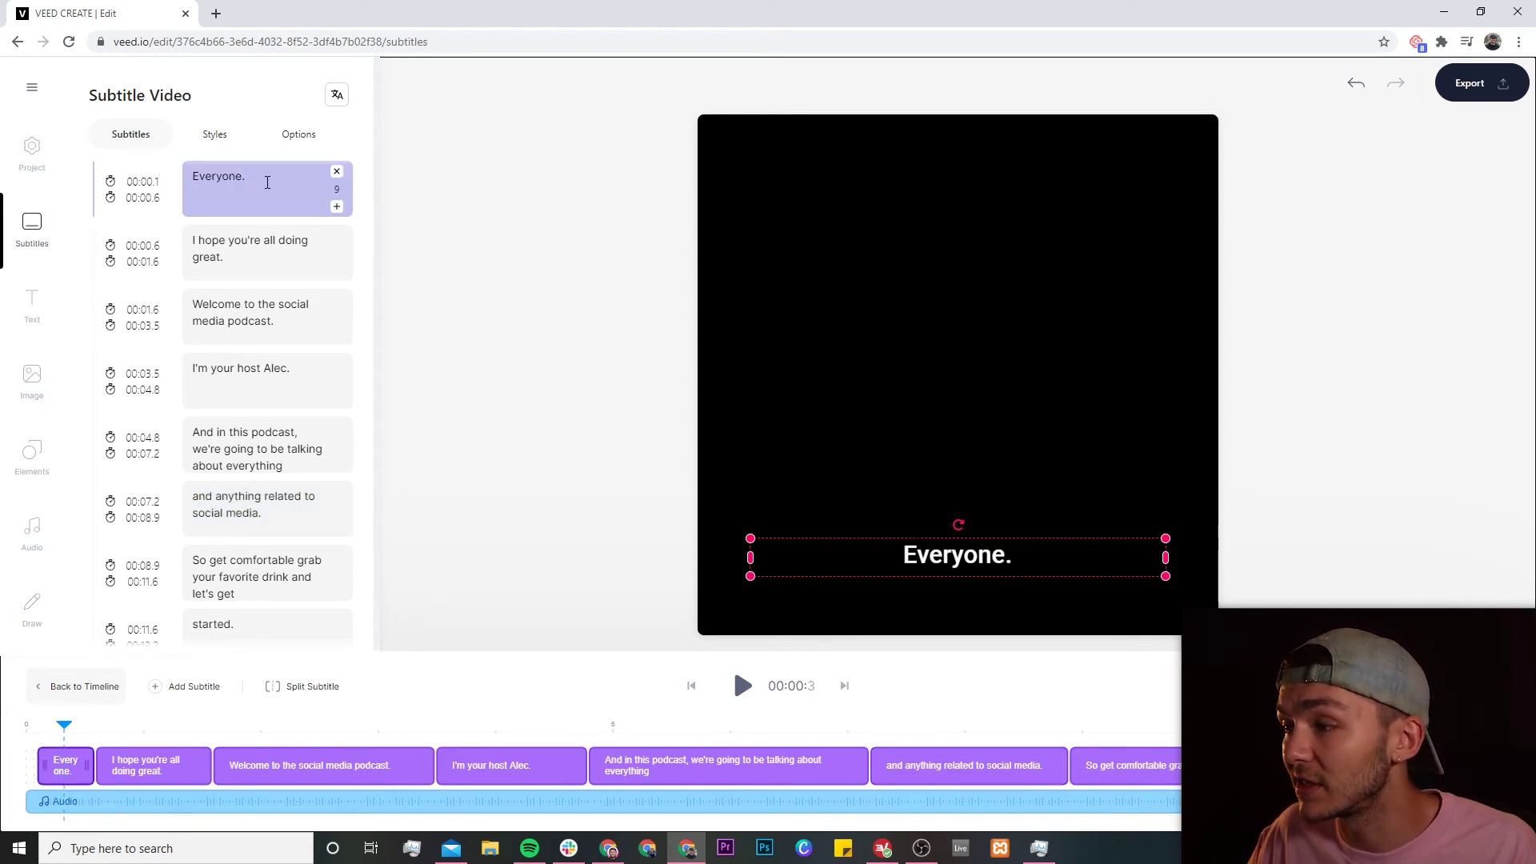
left_click(491, 764)
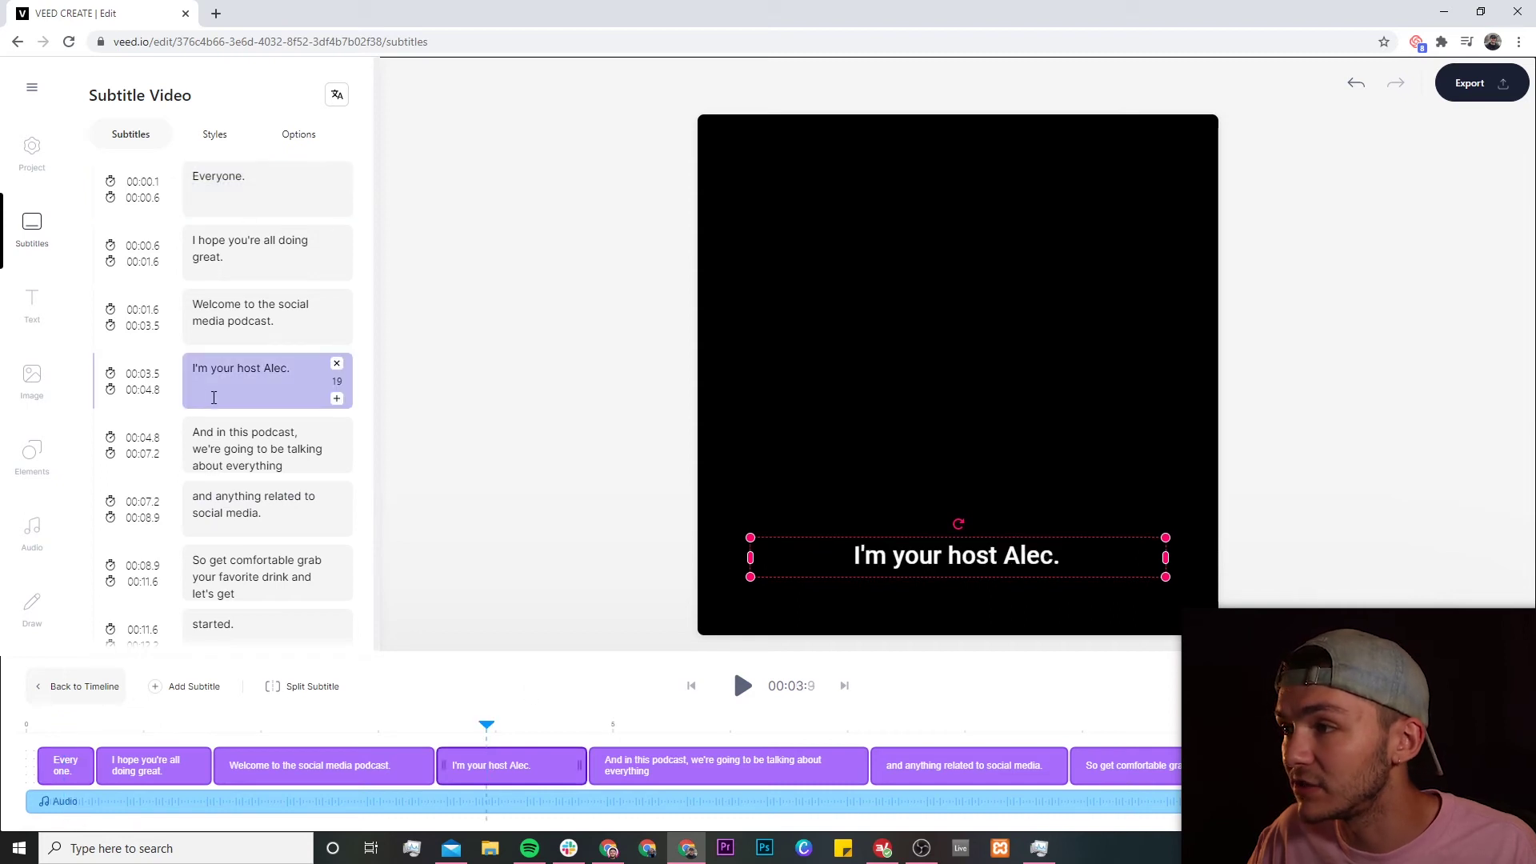
Step: Change the first subtitle from 'Everyone.' to 'Hey everyone.' and show the subtitle Options
left_click(48, 768)
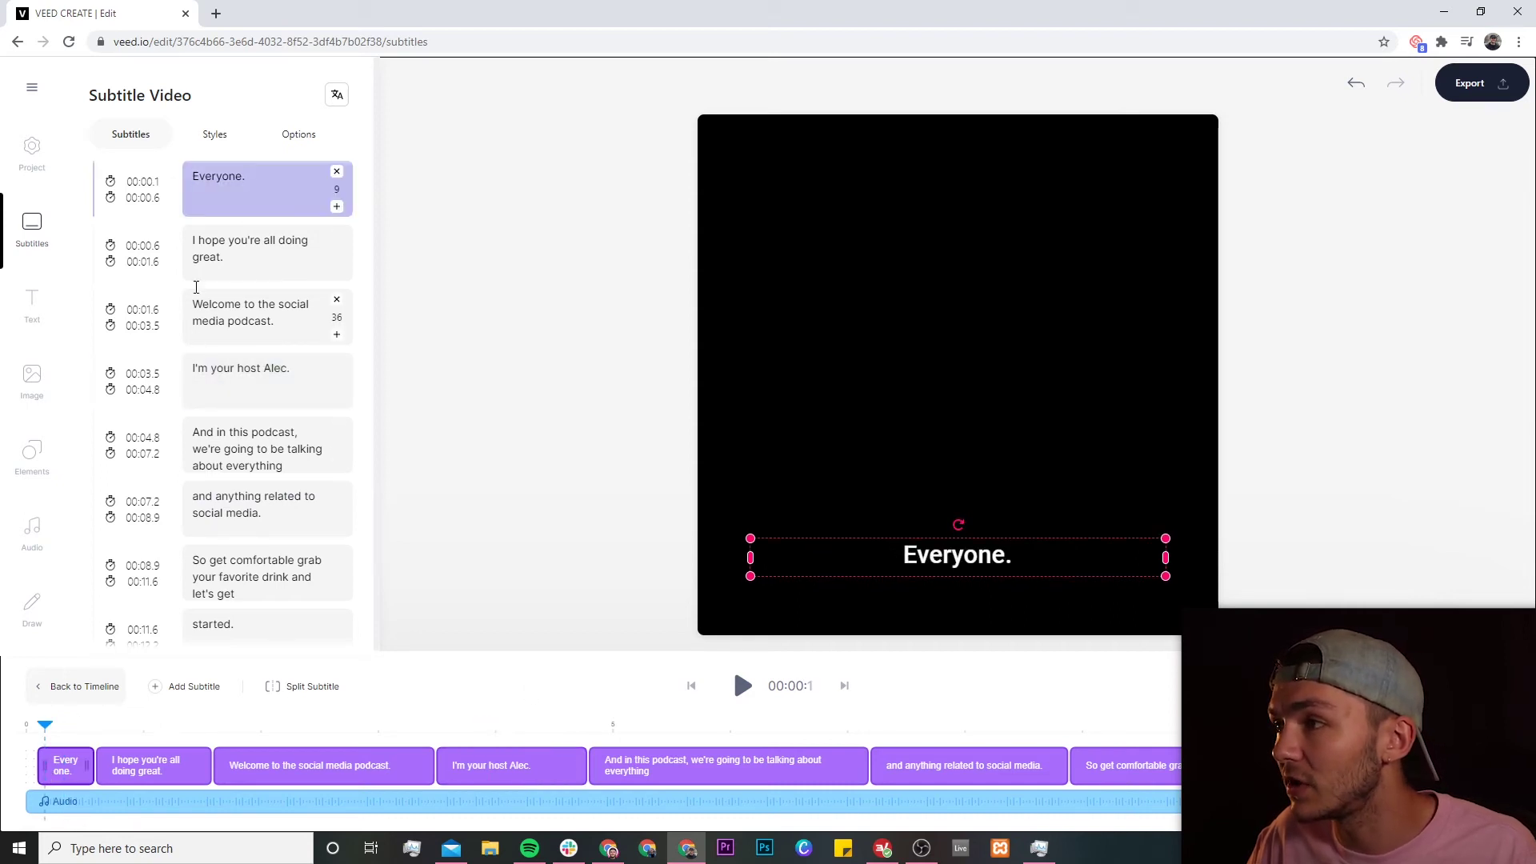
left_click(200, 175)
key("BackSpace")
type("Hey e")
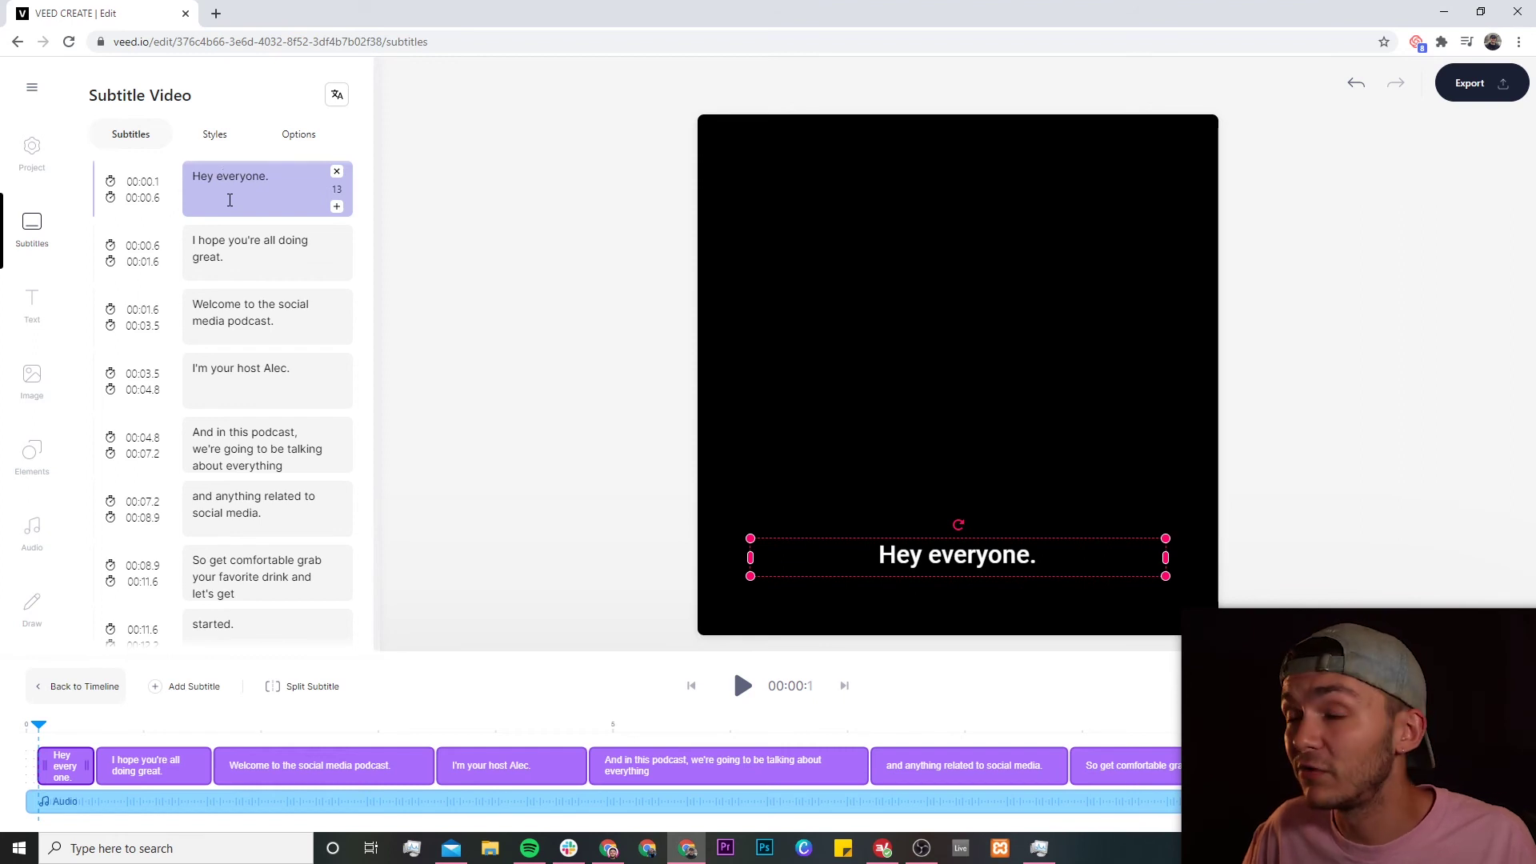
left_click(530, 411)
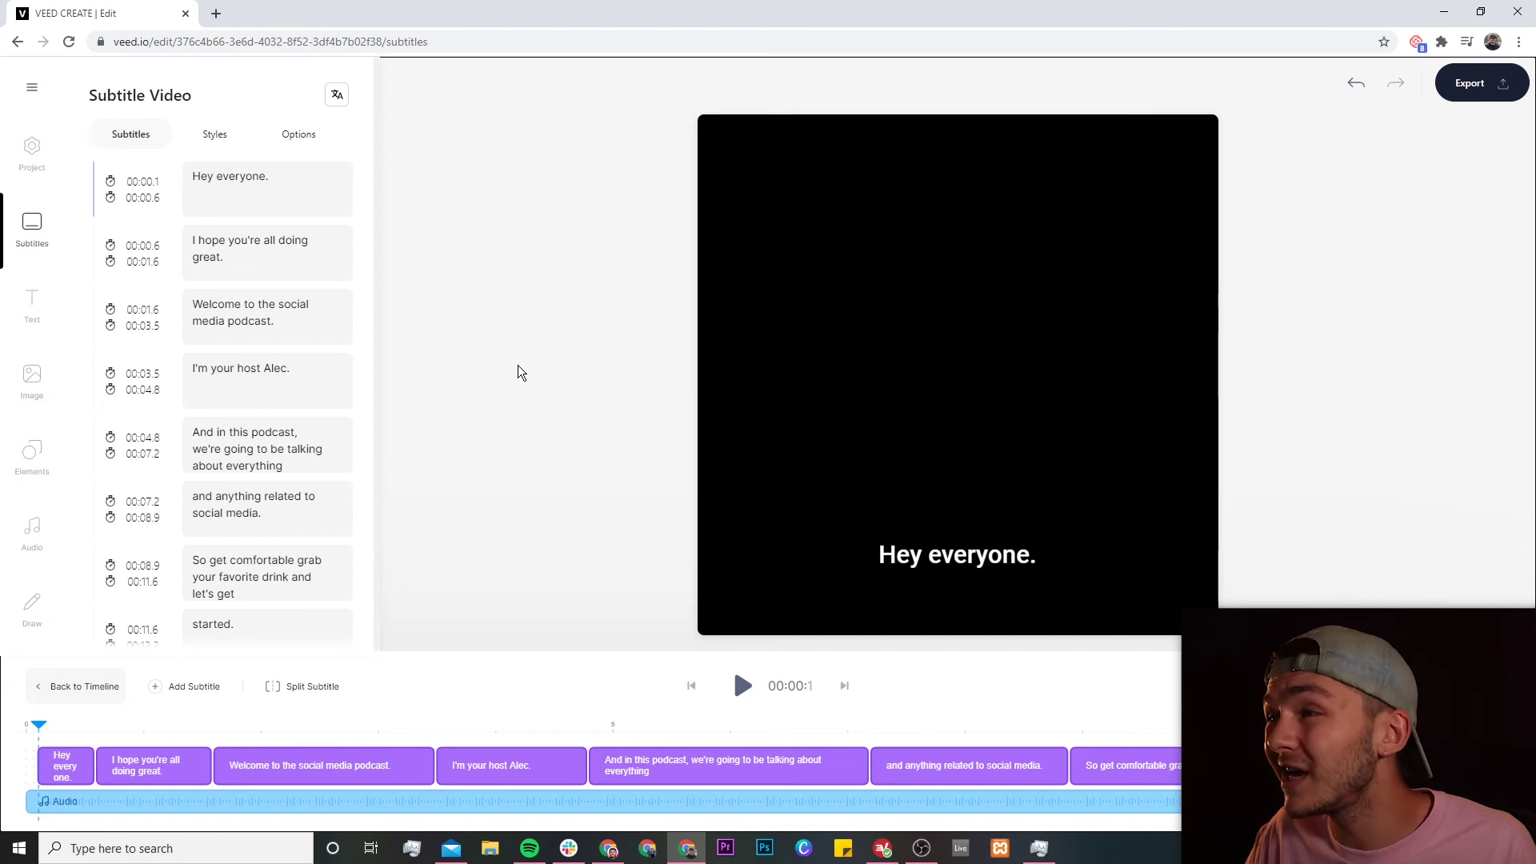
left_click(292, 138)
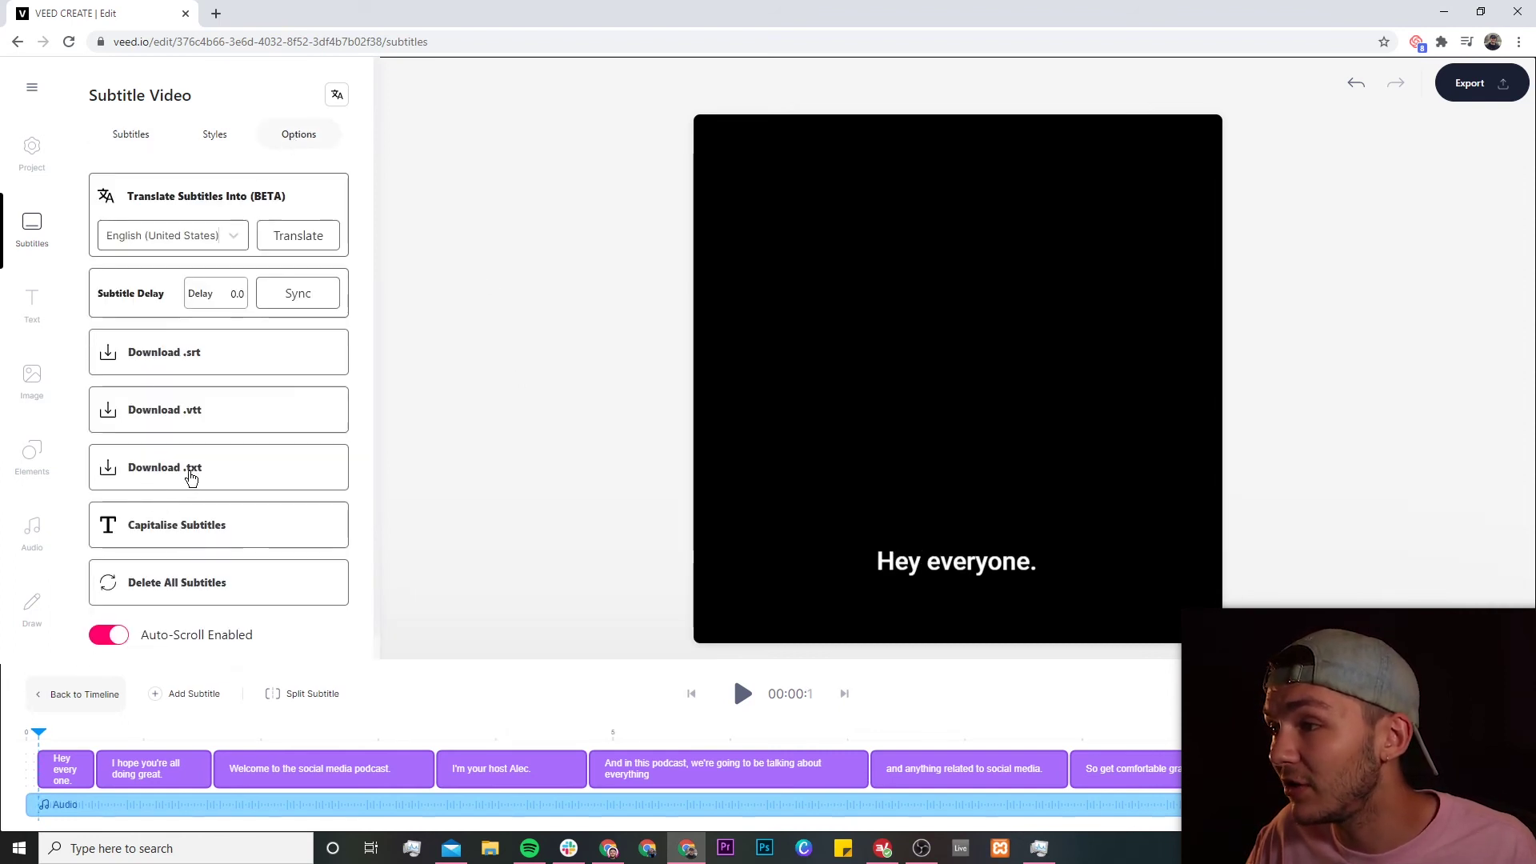
Step: Download the subtitles as .txt and show subtitles.zip in the Downloads folder
left_click(208, 474)
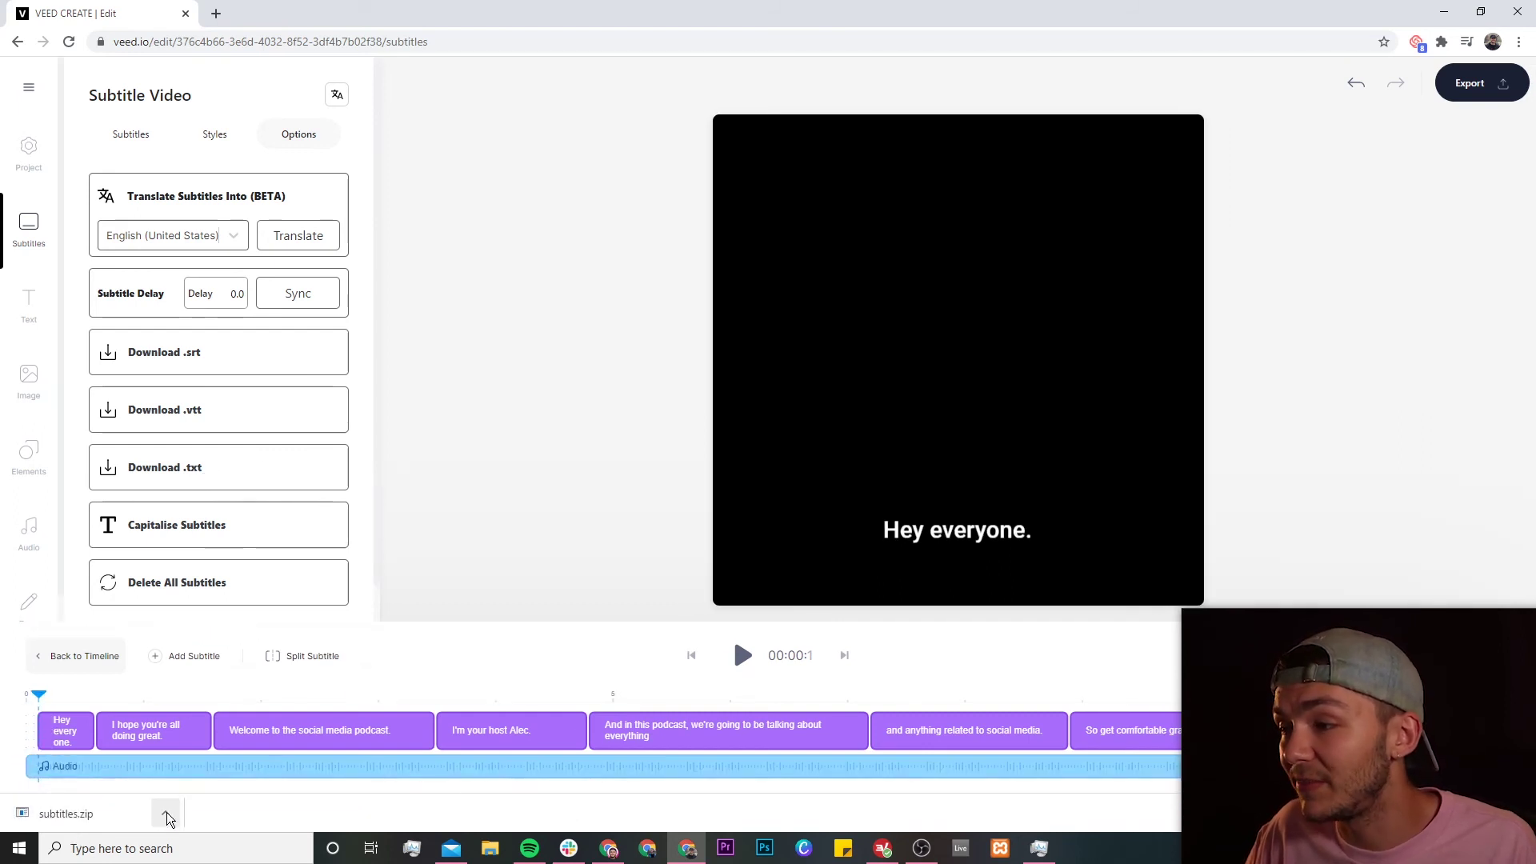
left_click(166, 814)
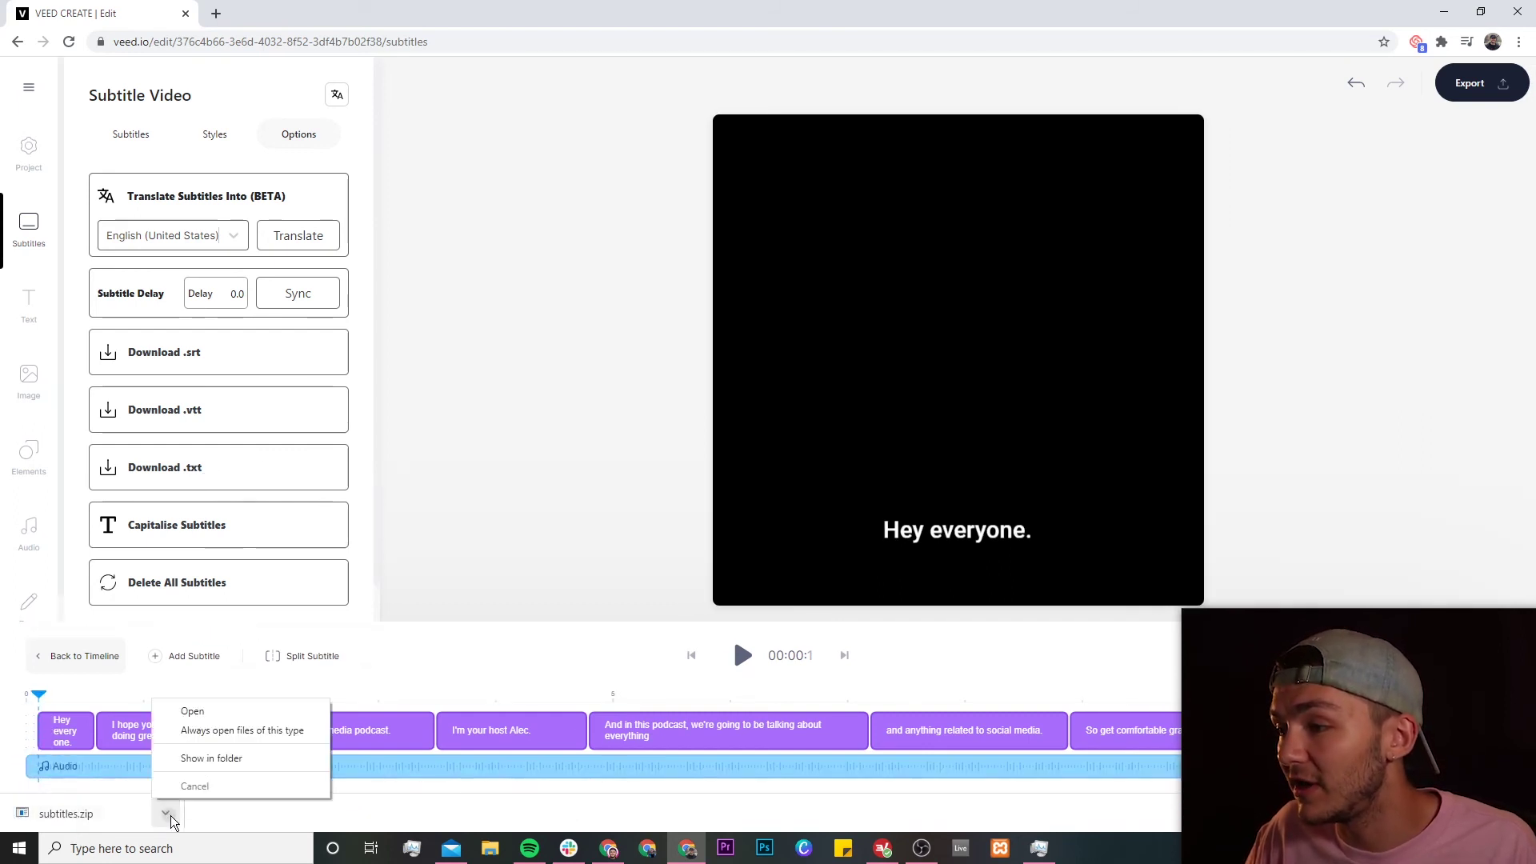
left_click(208, 757)
Step: Extract subtitles.zip with 7-Zip and open the transcript text file in Notepad, selecting all text
right_click(327, 436)
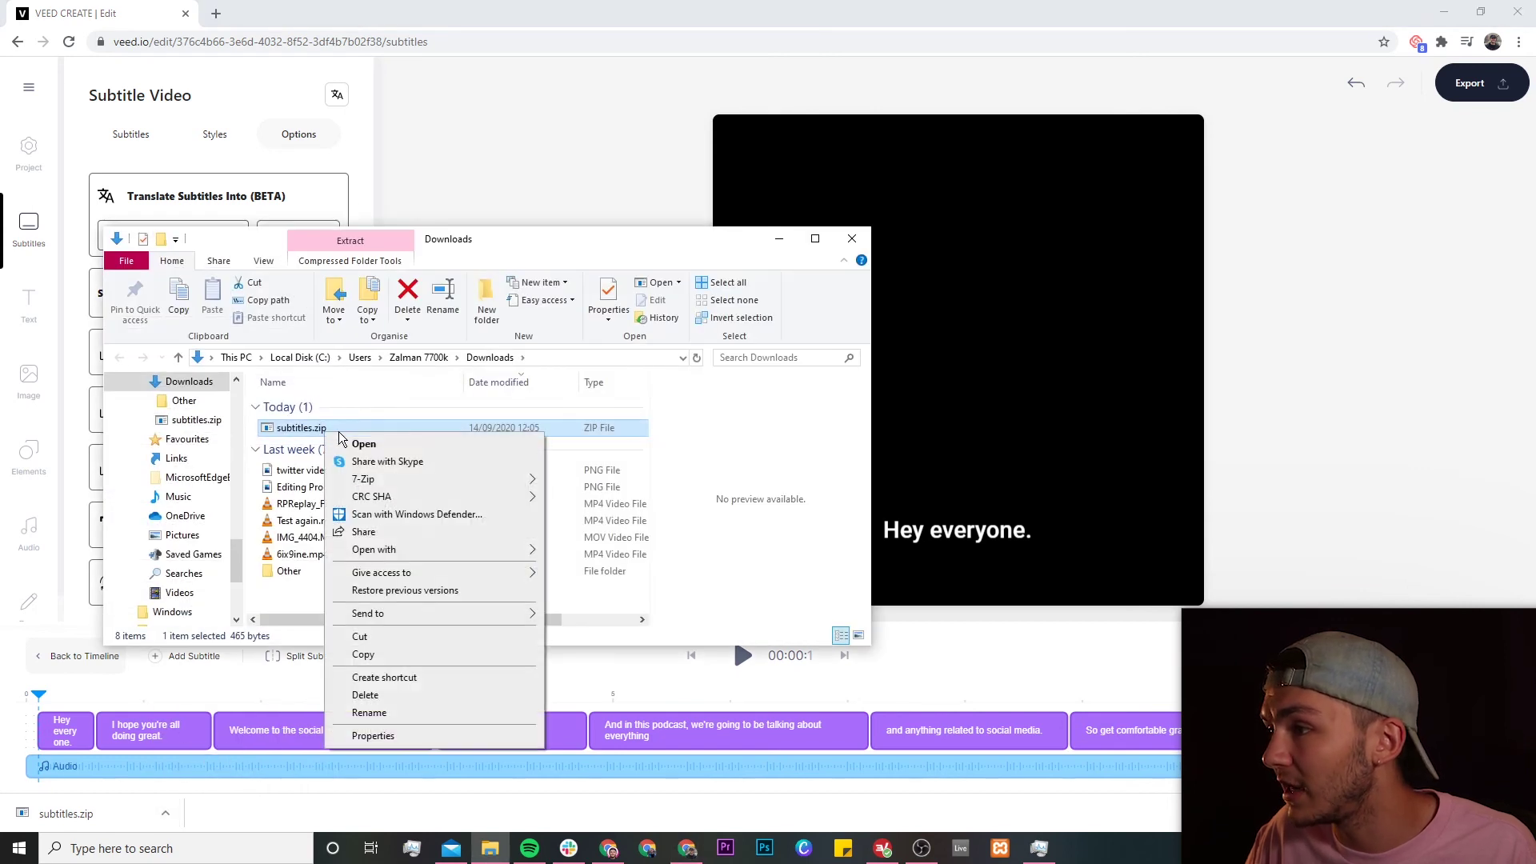
mouse_move(408, 480)
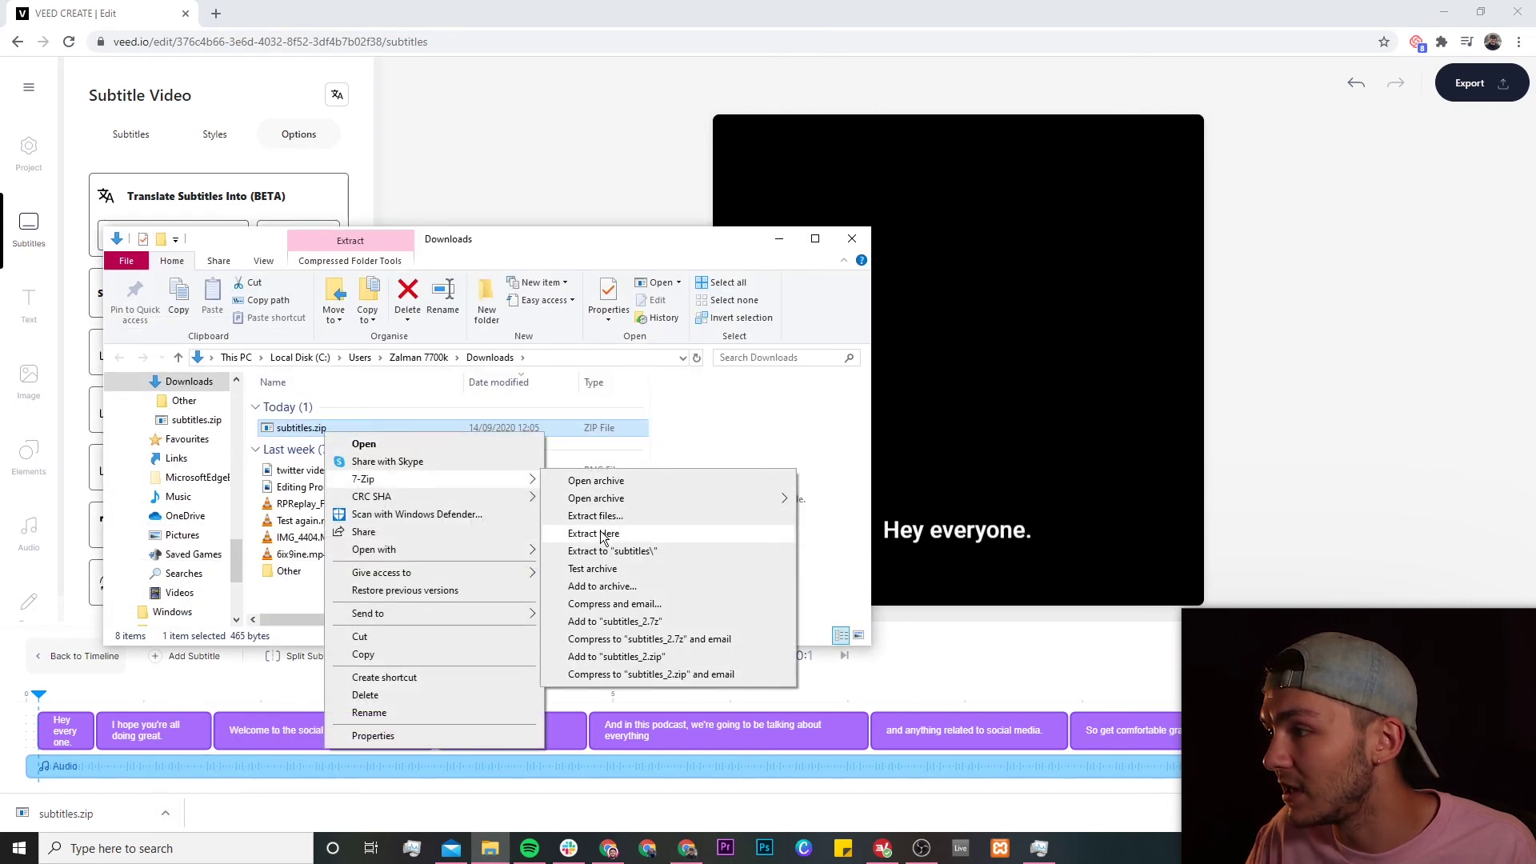
left_click(593, 534)
double_click(313, 445)
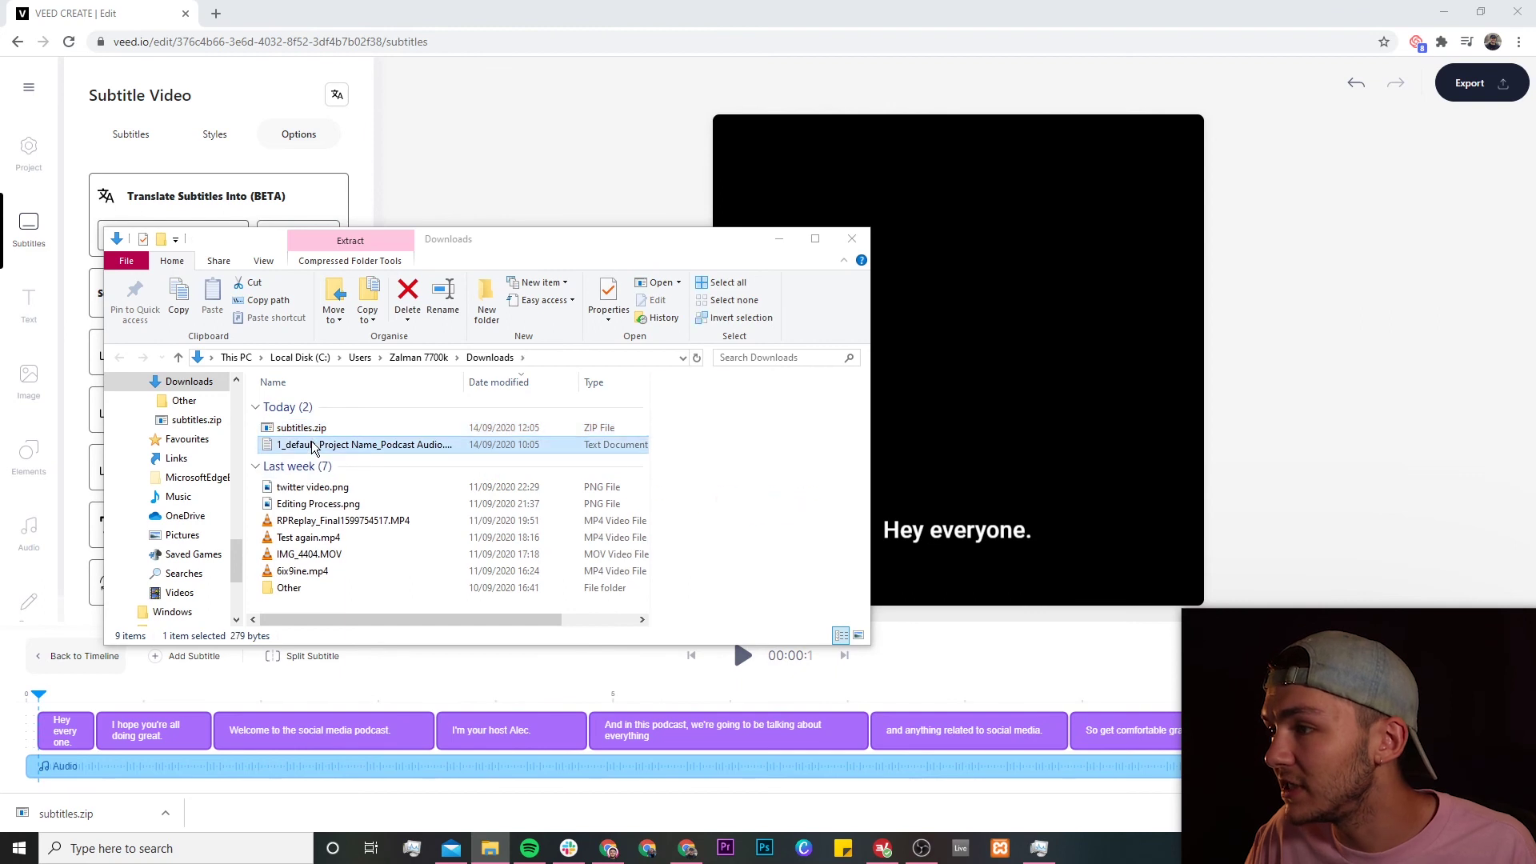
key("ctrl+a")
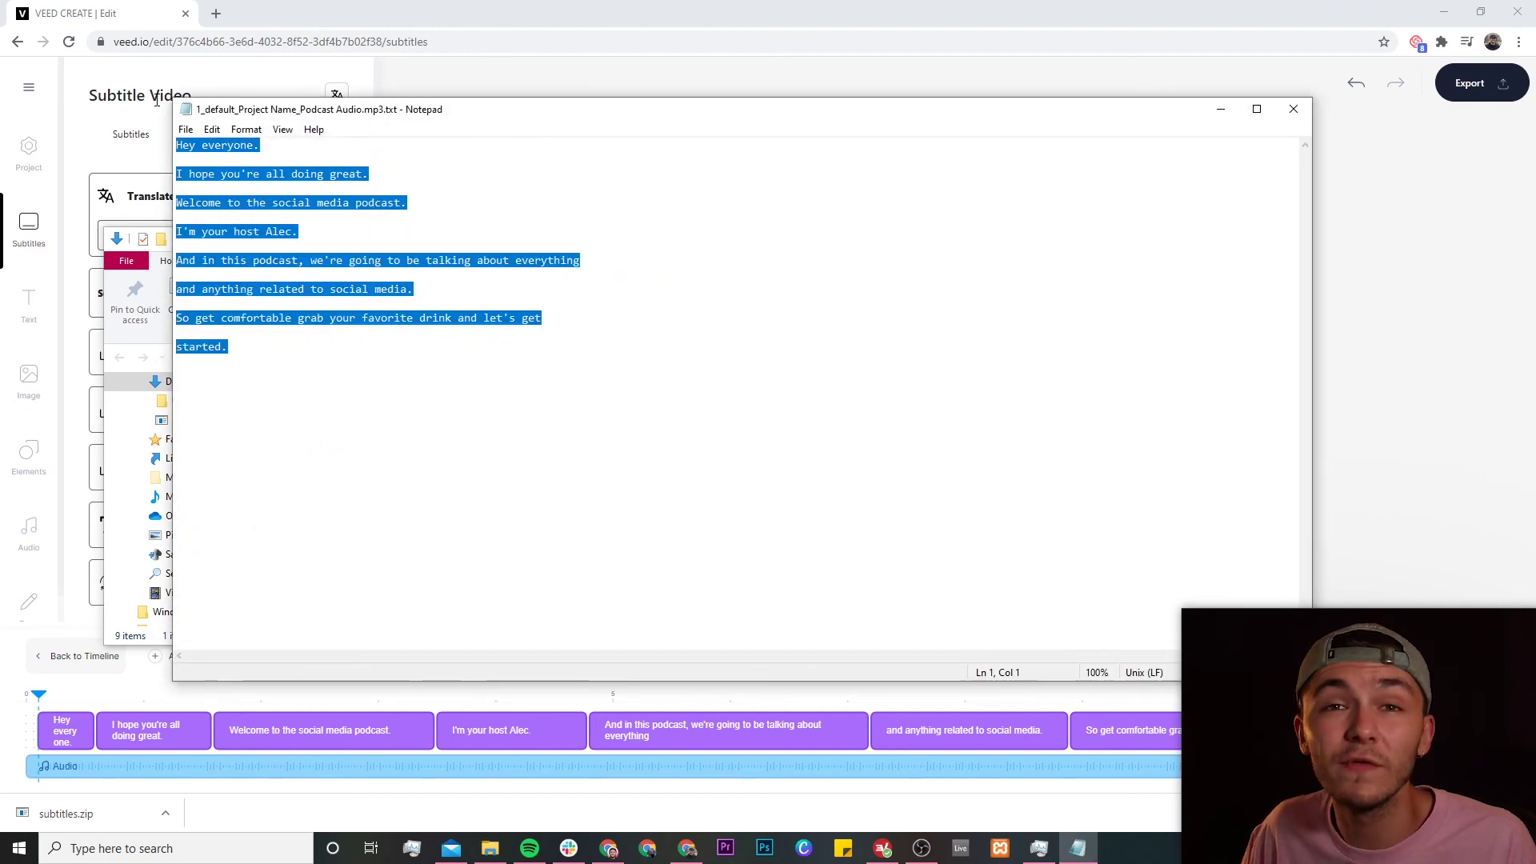